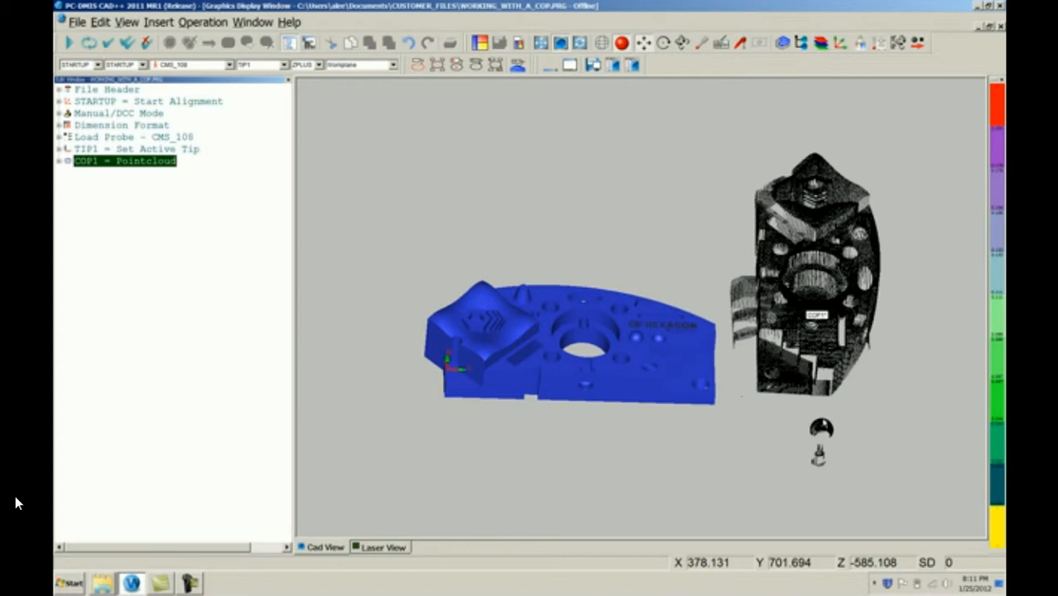
Exclude the stray points beneath the scanned part from COP1 using a SELECT pointcloud operator with a box set to Out.
scroll(822, 403, up, 3)
right_drag(780, 409, 659, 415)
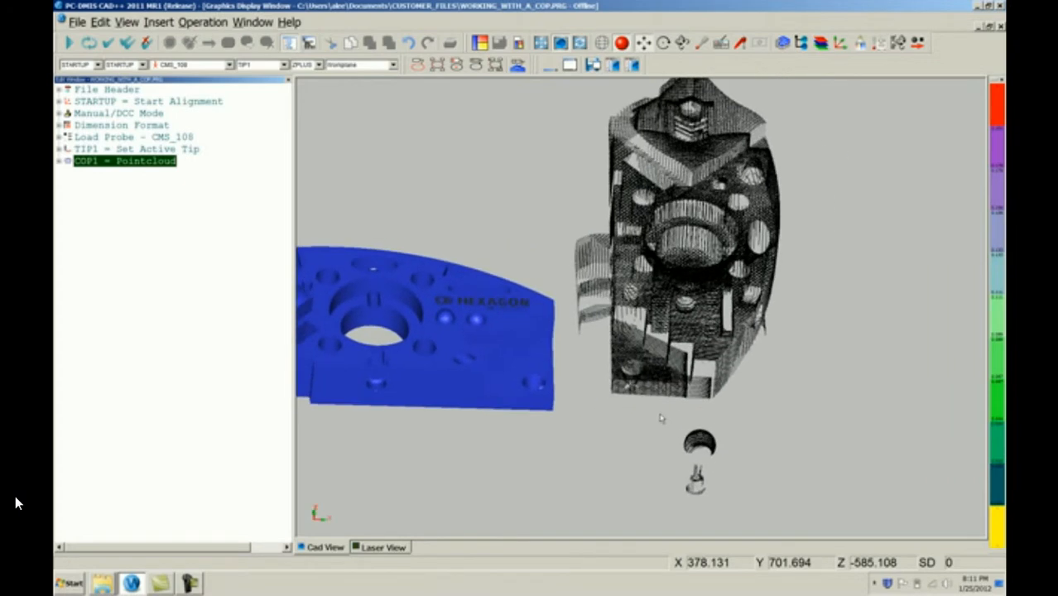
middle_drag(665, 398, 638, 353)
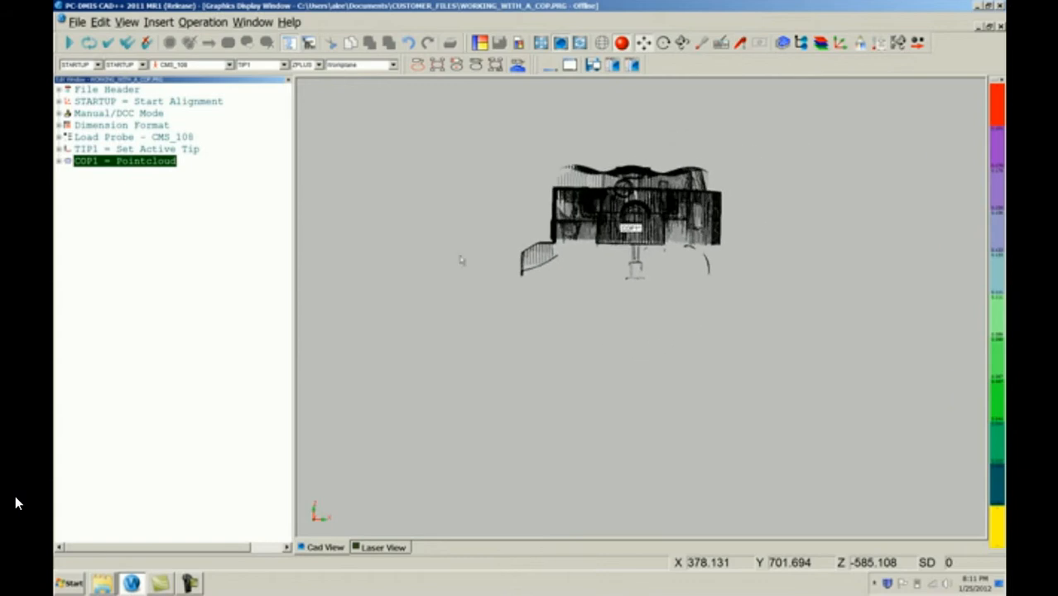
click(159, 22)
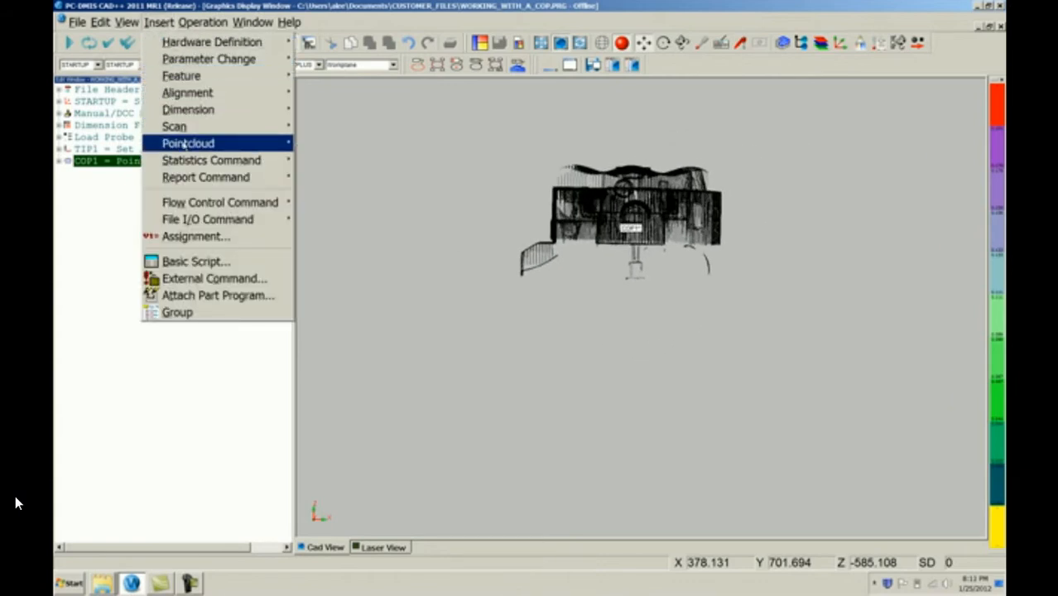
mouse_move(245, 146)
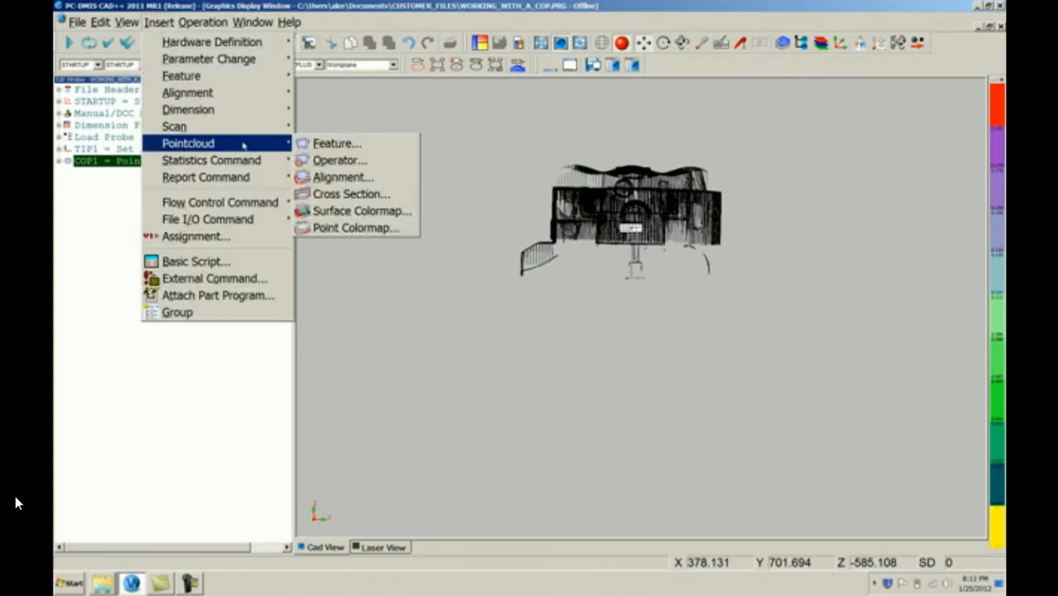
click(355, 161)
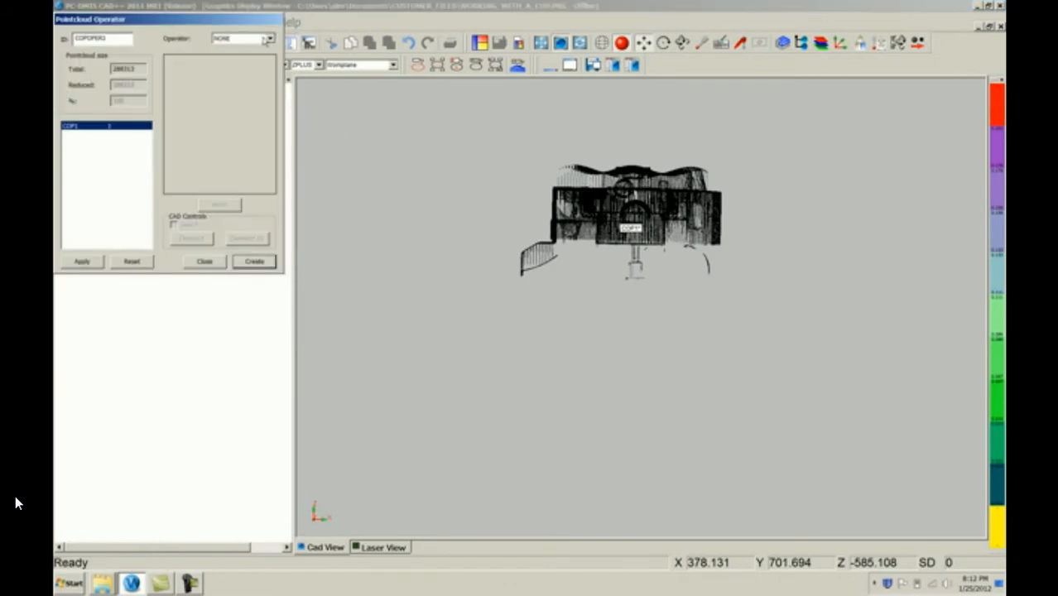
click(269, 39)
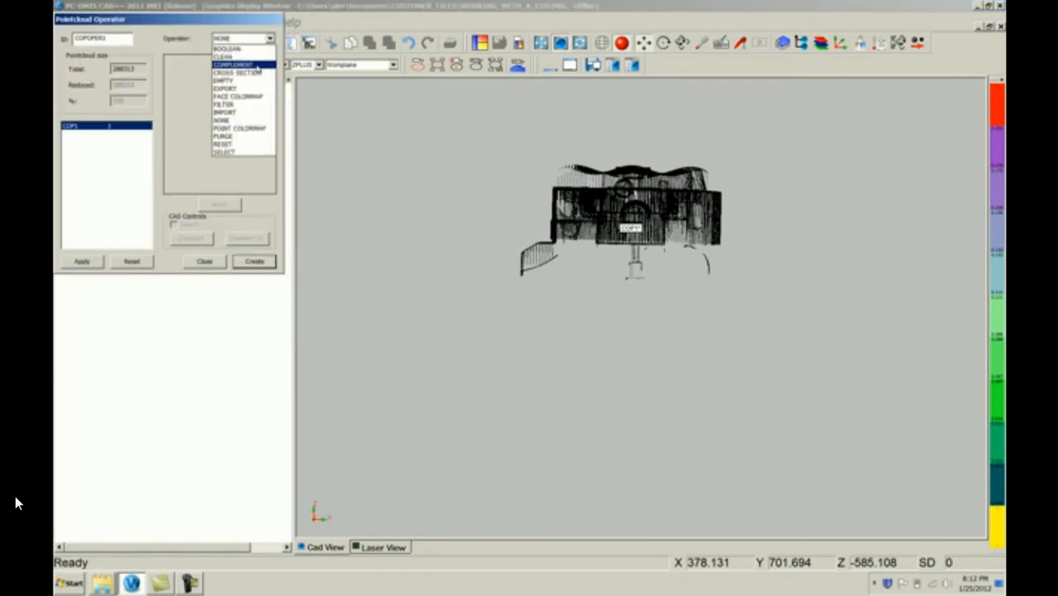
click(237, 153)
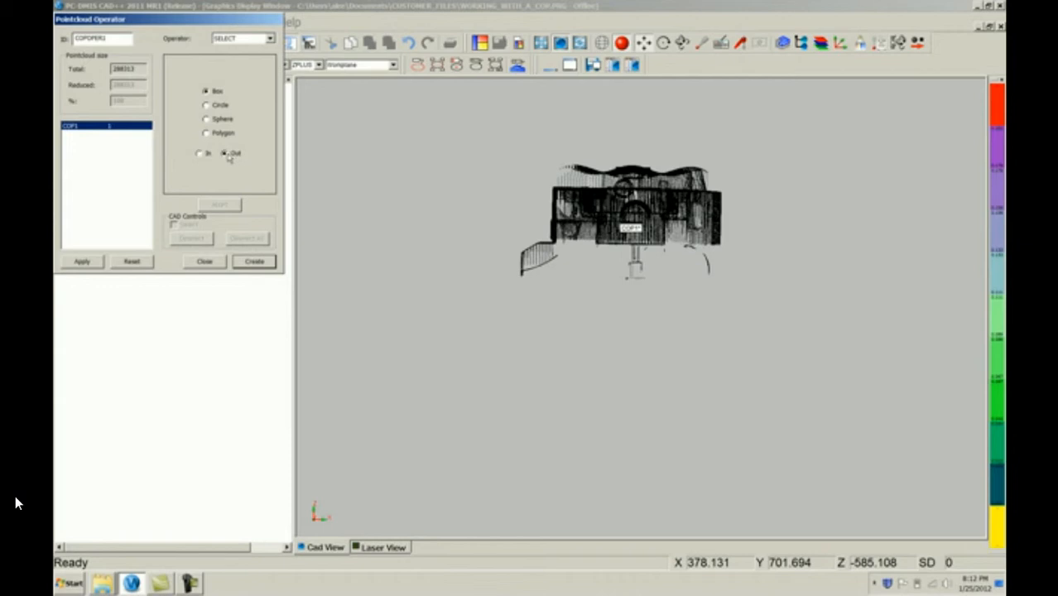
click(219, 91)
drag(443, 324, 837, 242)
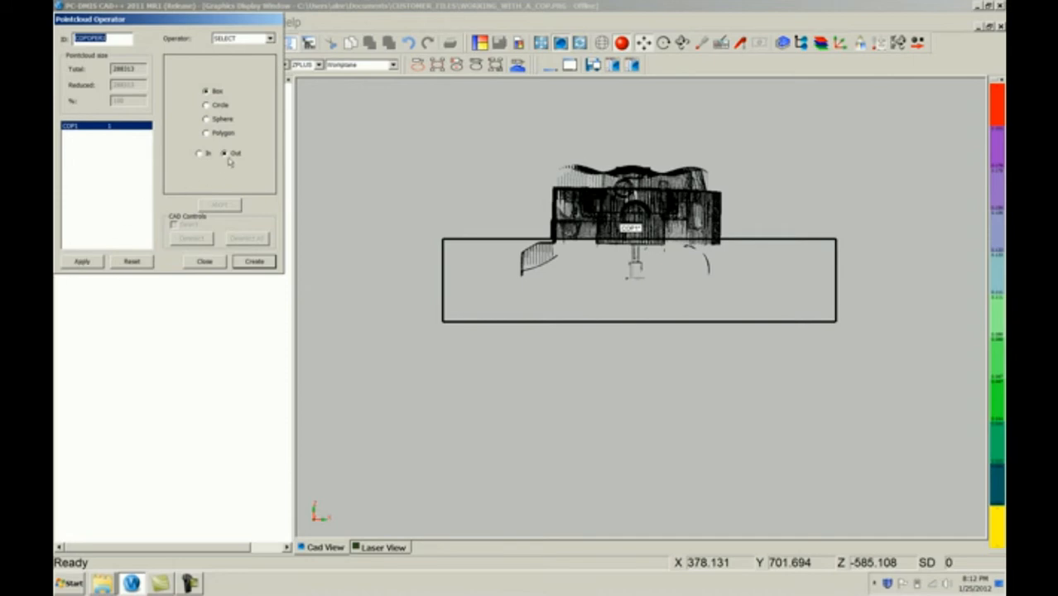
click(94, 262)
Exclude the isolated round cluster beyond the part's end from COP1 by outlining it with a polygon selection set to Out.
middle_drag(543, 185, 540, 328)
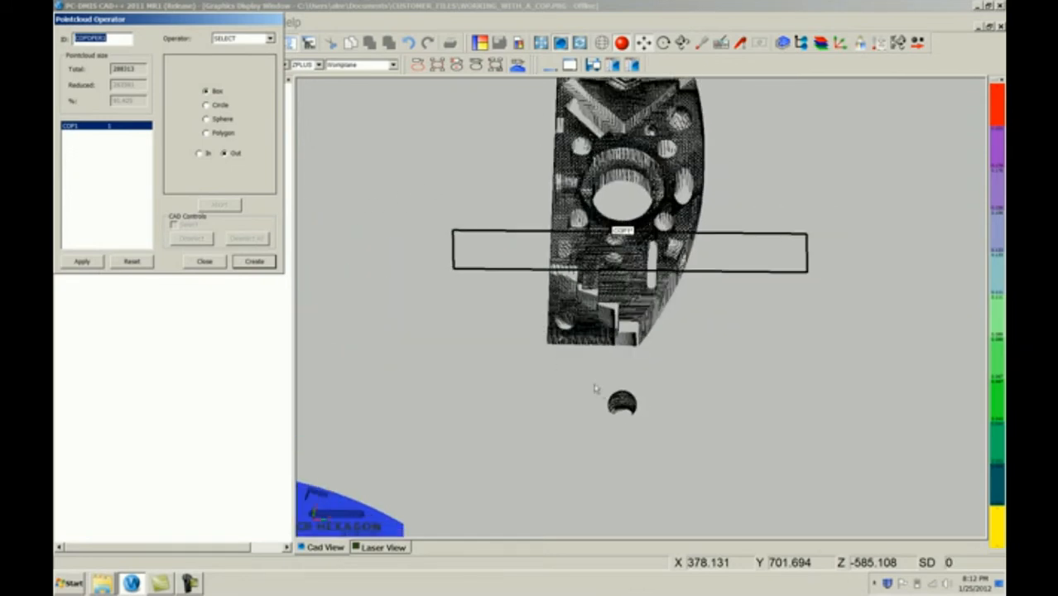
click(206, 133)
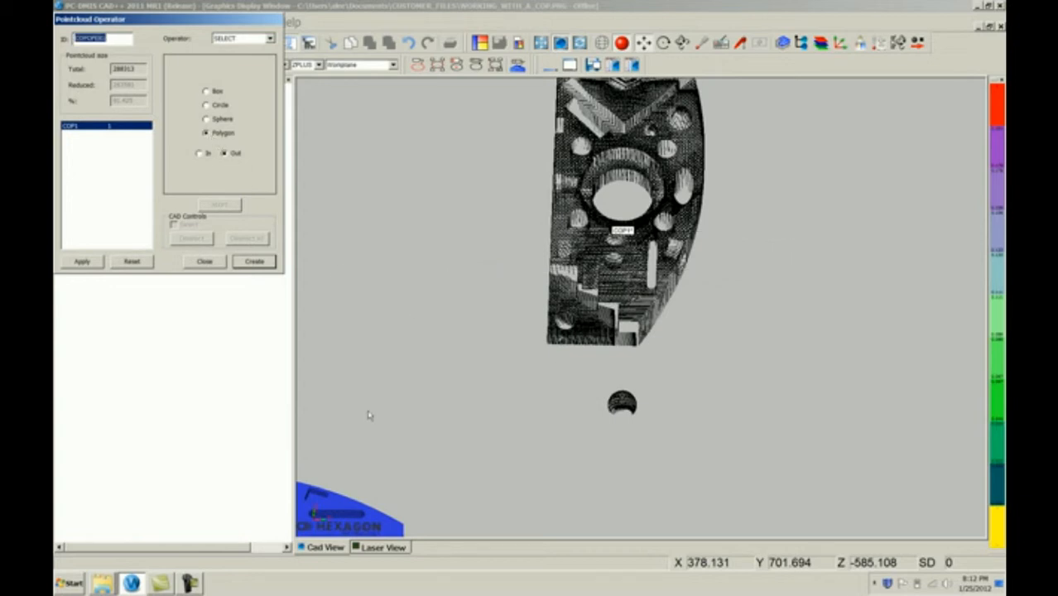
click(574, 363)
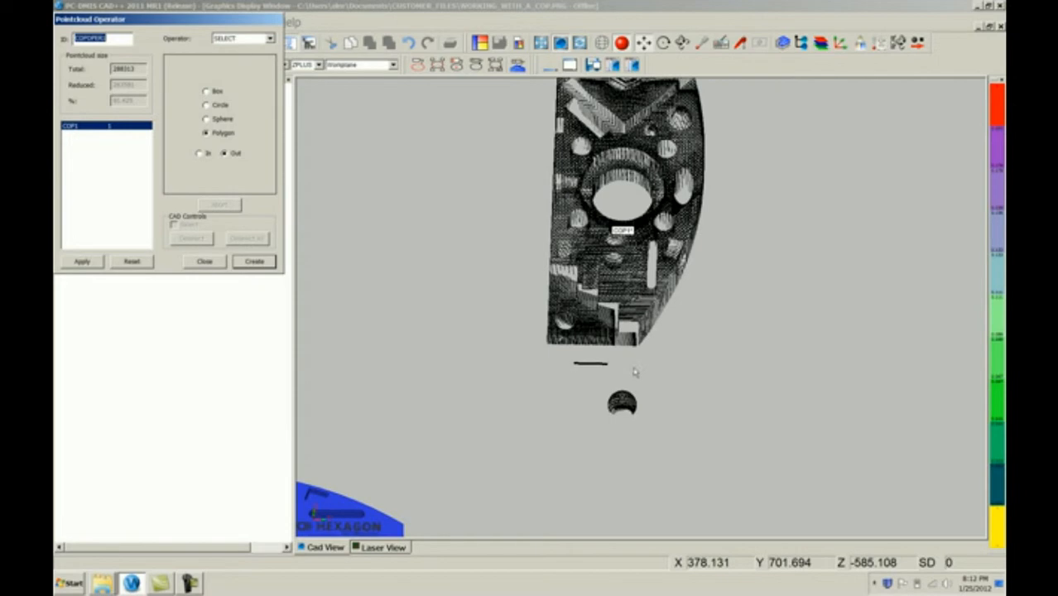
click(680, 387)
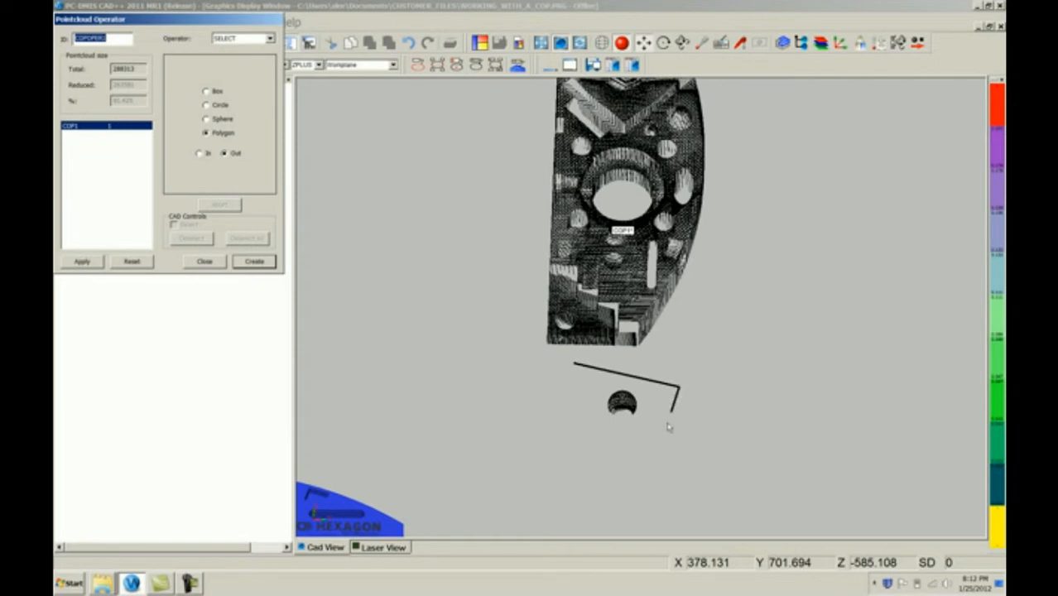
click(650, 468)
click(556, 455)
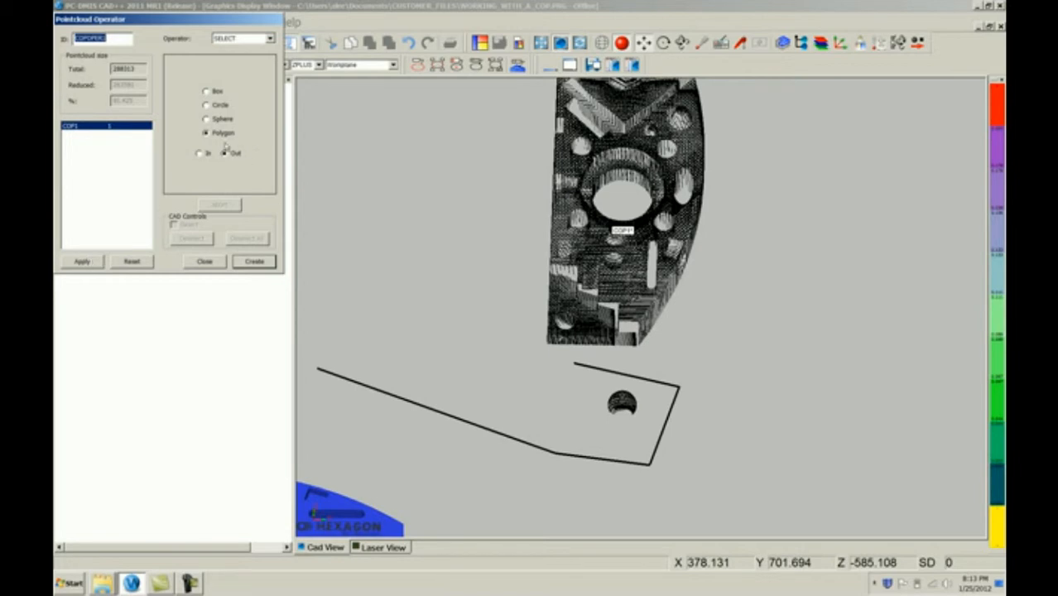
click(85, 262)
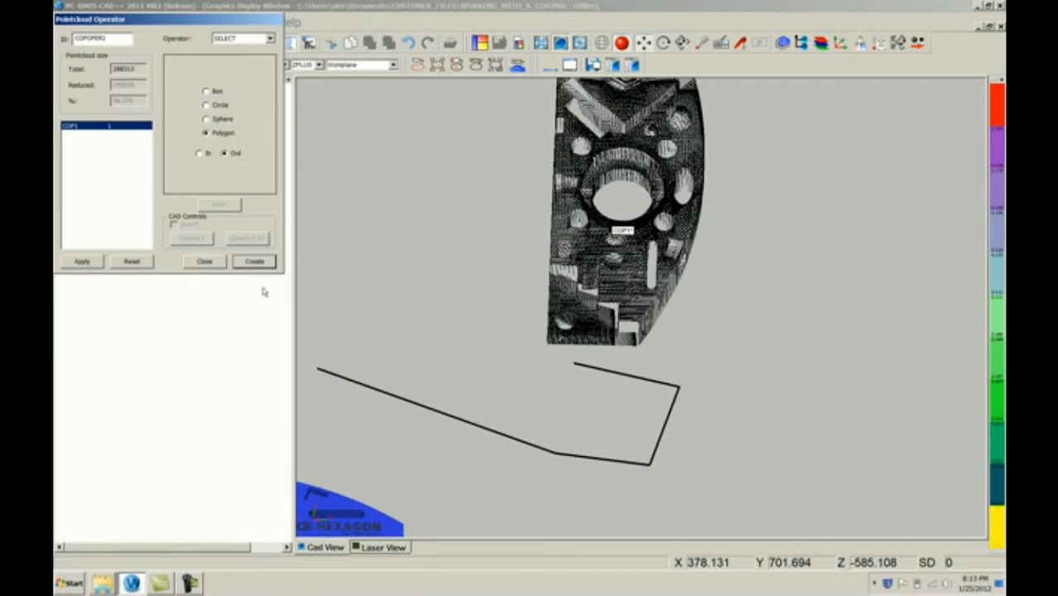
Permanently remove the excluded points from COP1 with the PURGE operator and close the Pointcloud Operator dialog.
scroll(518, 369, down, 5)
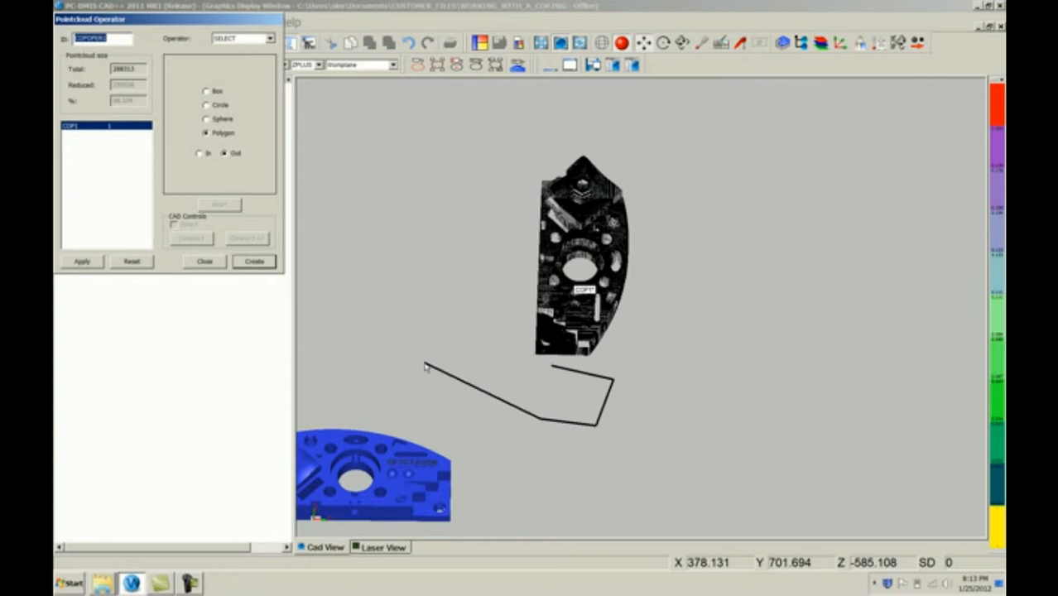
click(269, 39)
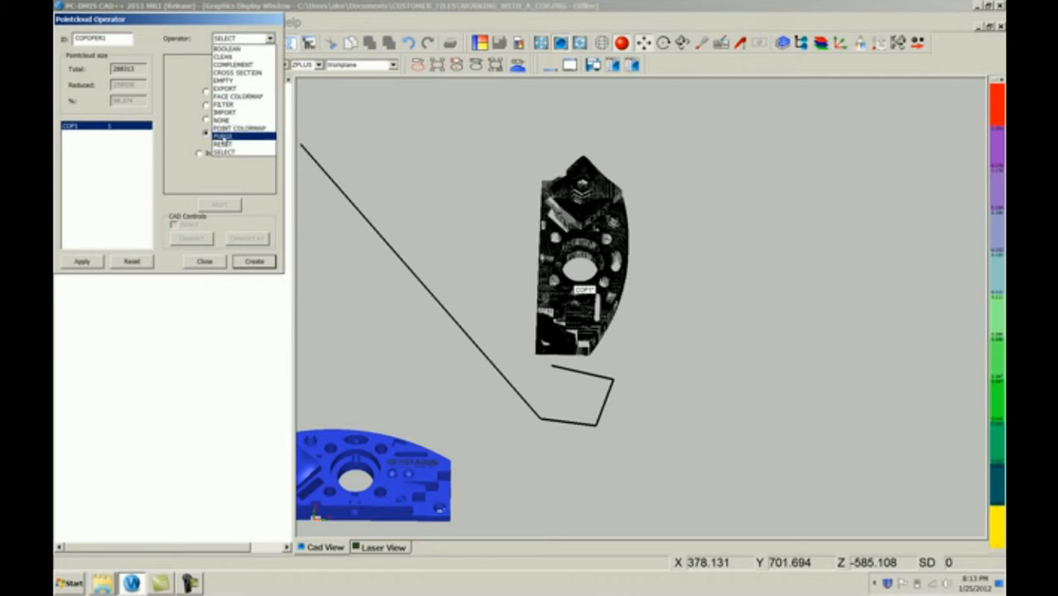
click(223, 136)
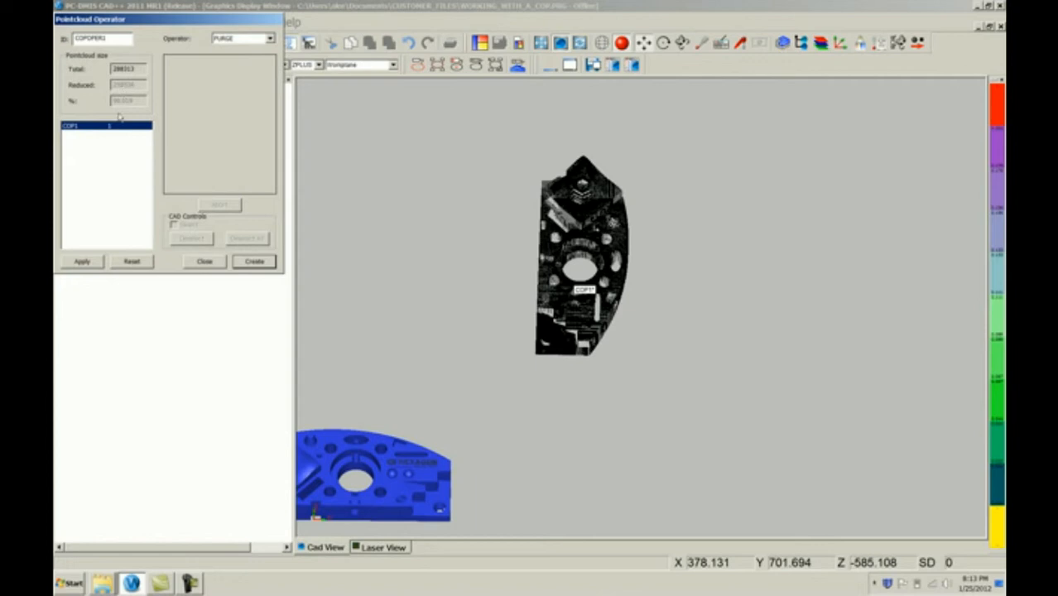
click(82, 261)
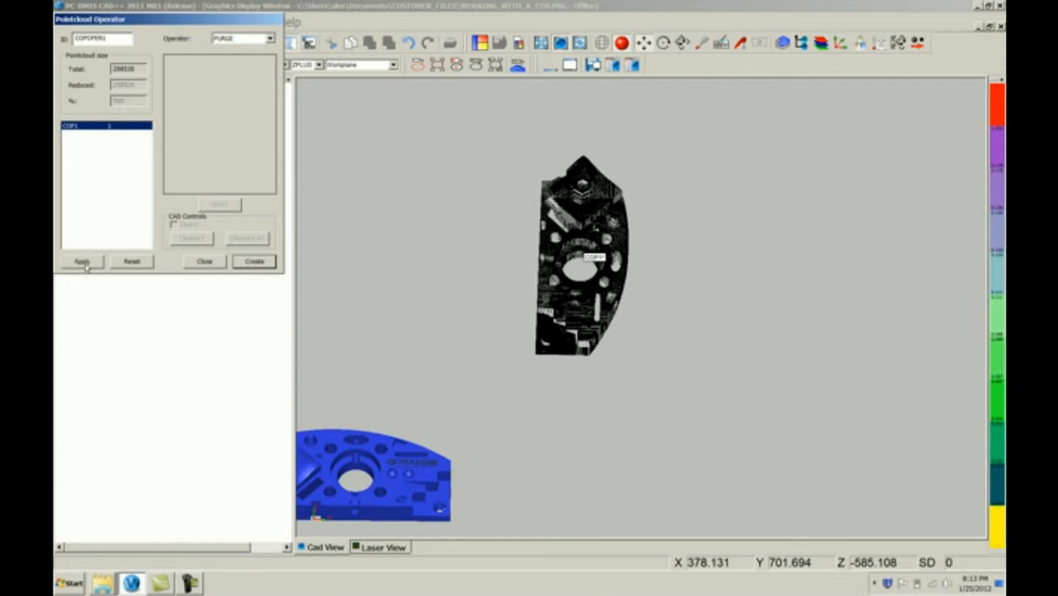
click(204, 262)
Select all surfaces of the CAD model and fix their surface vectors in the CAD vectors editor.
middle_drag(393, 383, 637, 321)
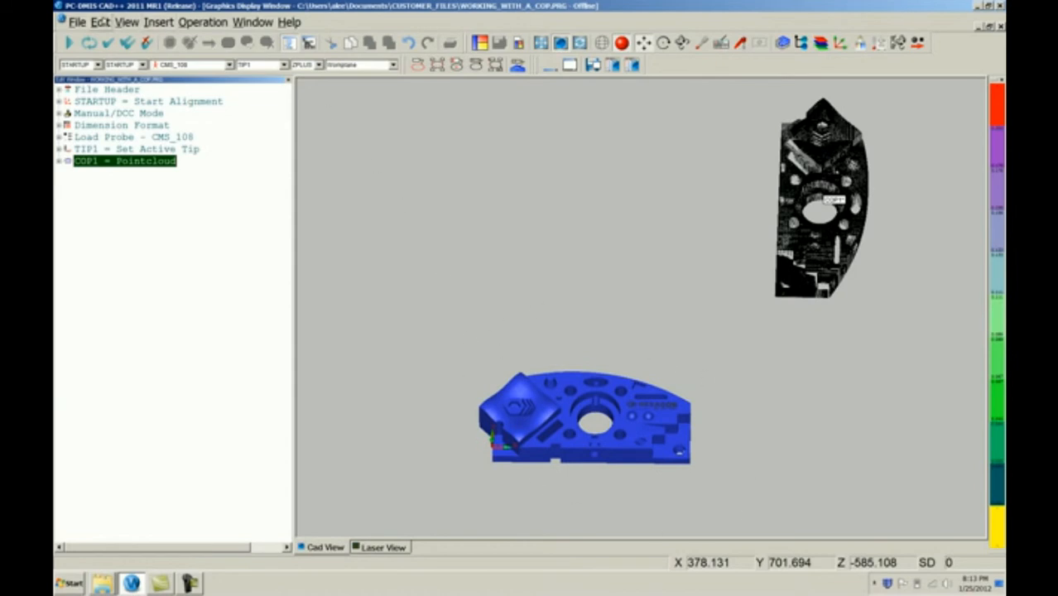
click(100, 22)
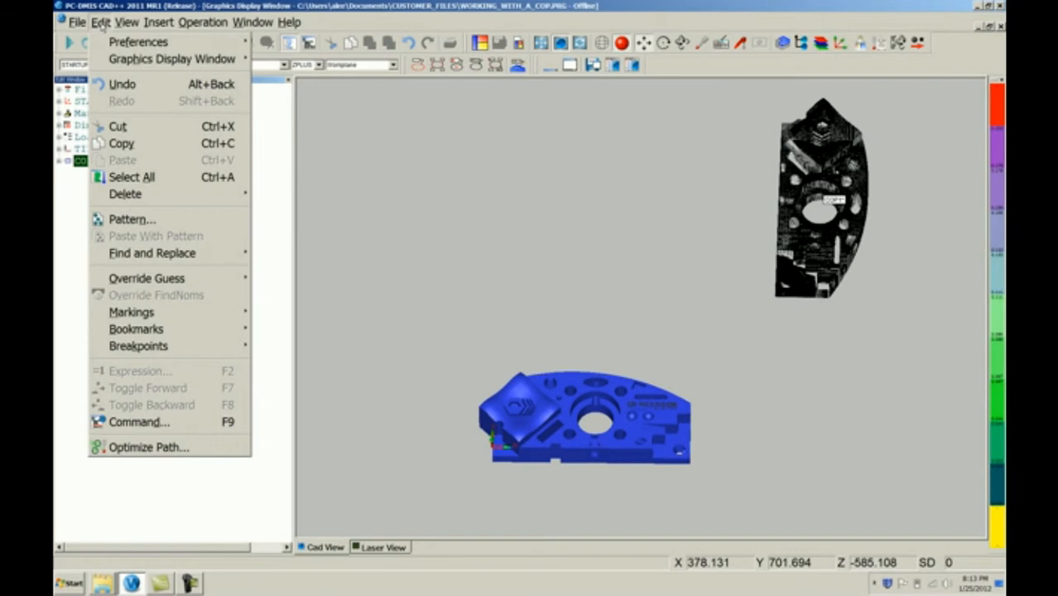
mouse_move(117, 61)
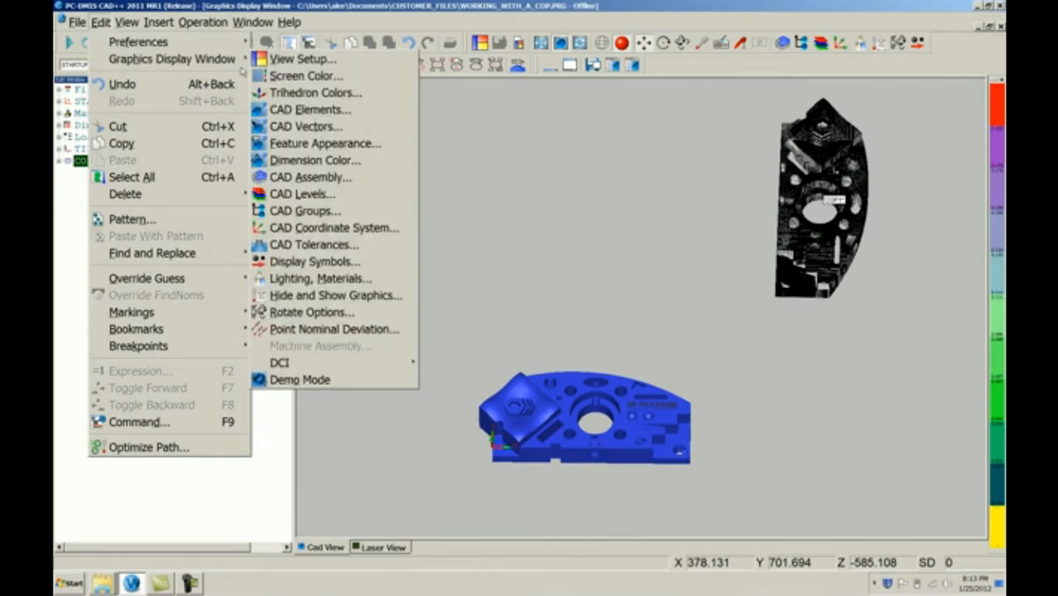
click(336, 127)
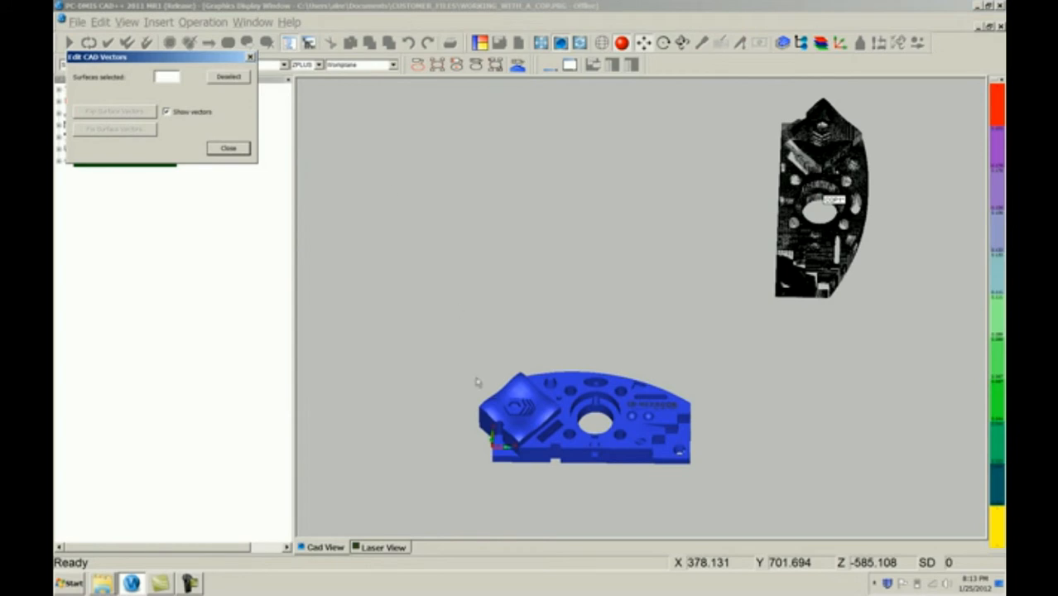
drag(452, 329, 733, 497)
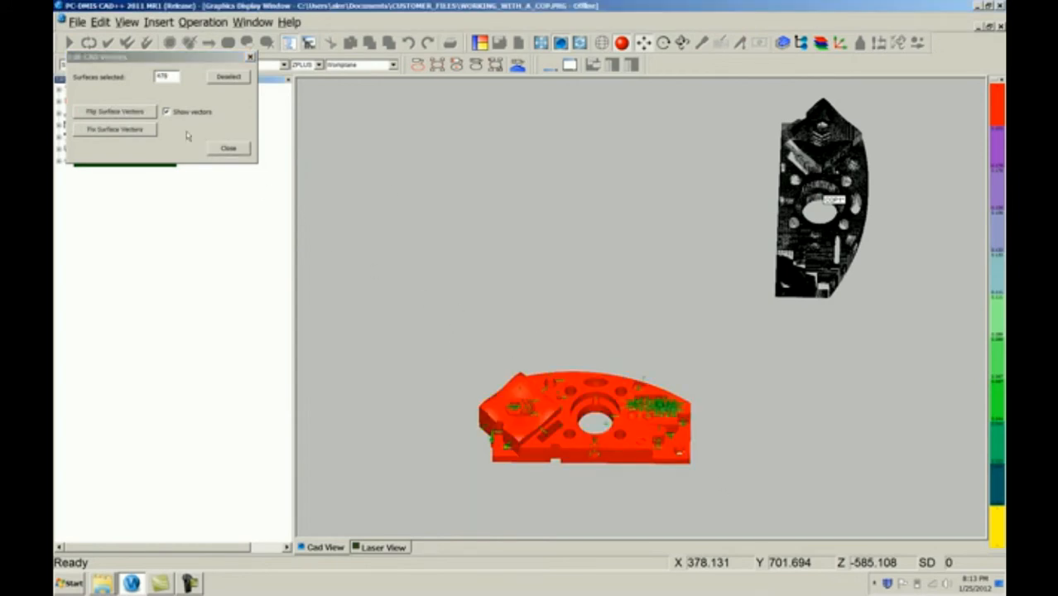
click(115, 129)
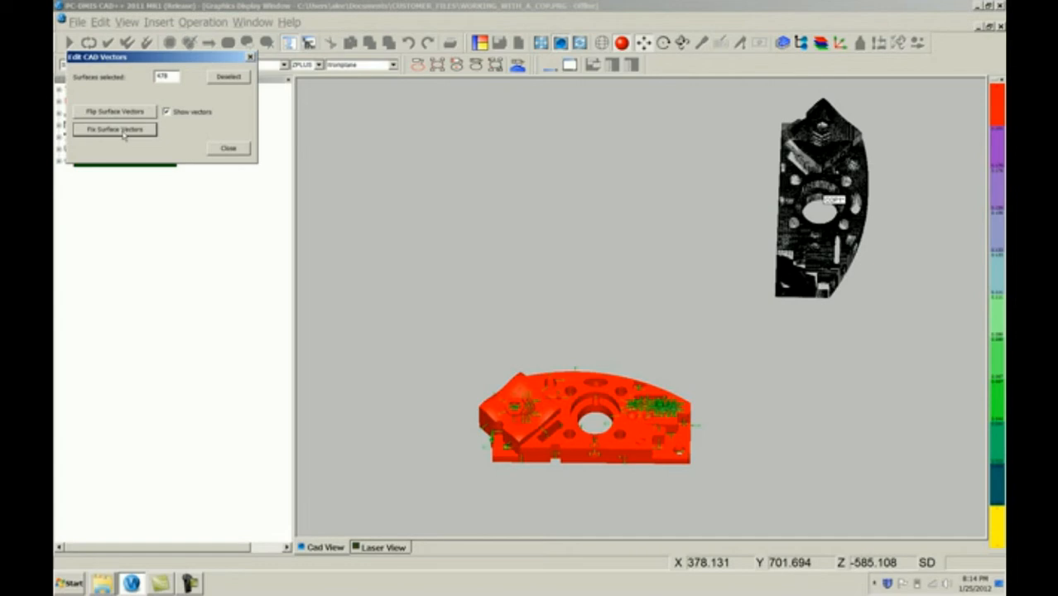
click(242, 148)
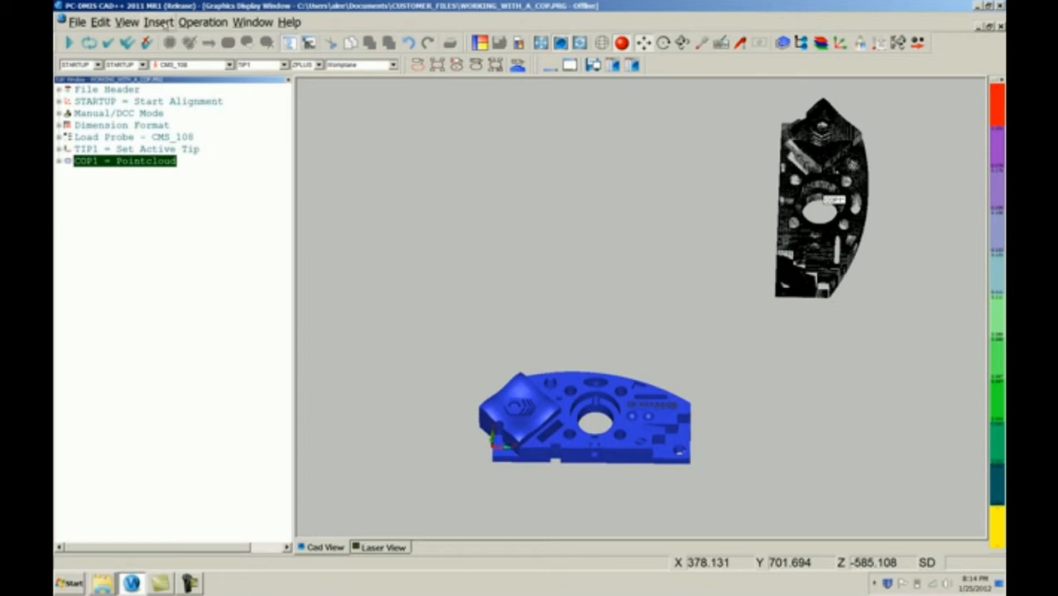
Create pointcloud/CAD alignment A1 for COP1, orienting the pointcloud view like the CAD model and computing the automatic fit.
click(159, 23)
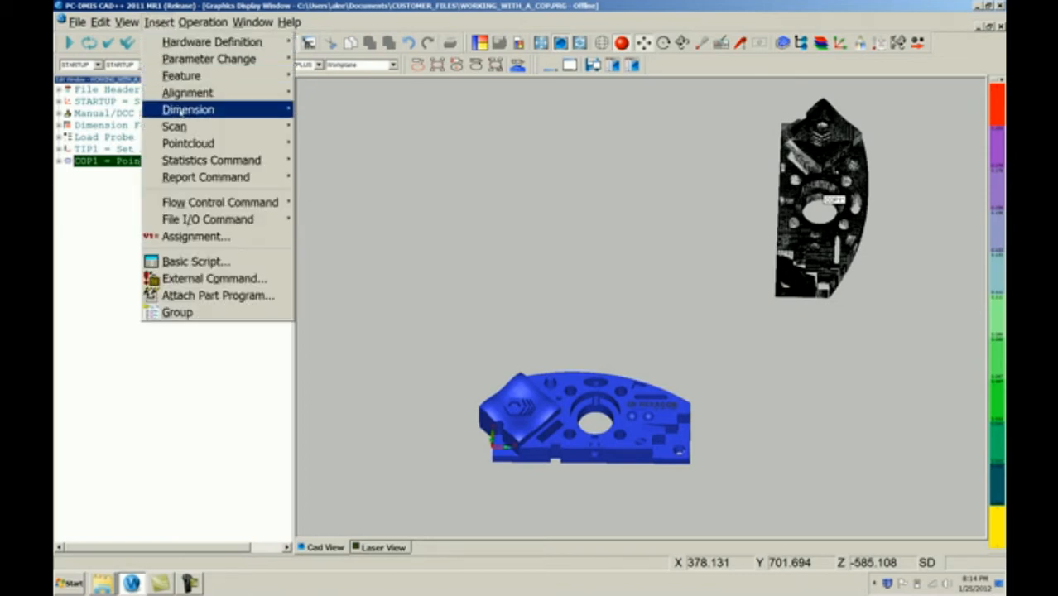
mouse_move(189, 145)
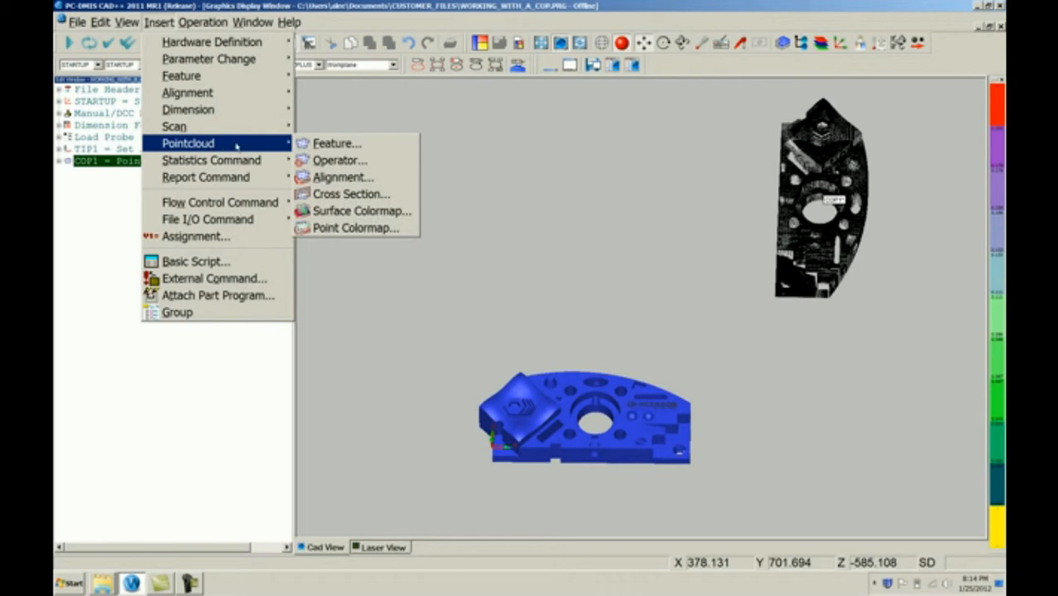
click(341, 178)
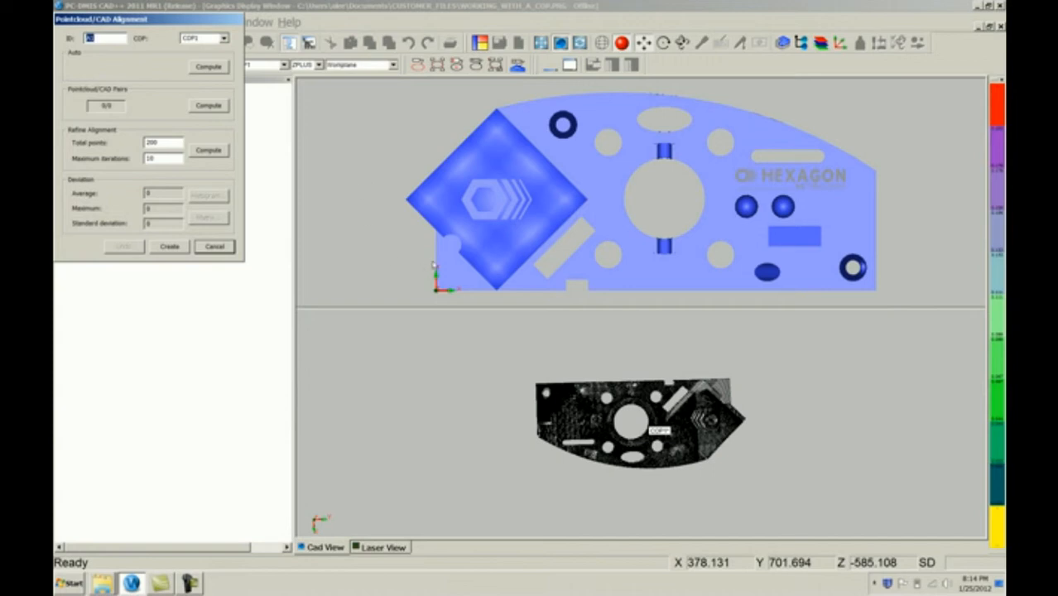
click(663, 43)
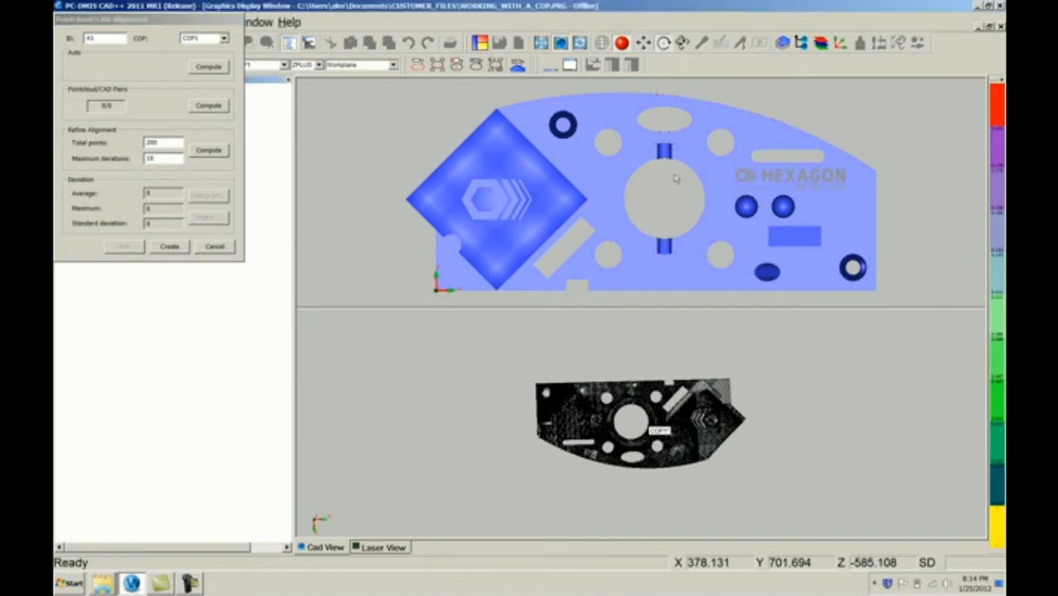
drag(730, 370, 603, 441)
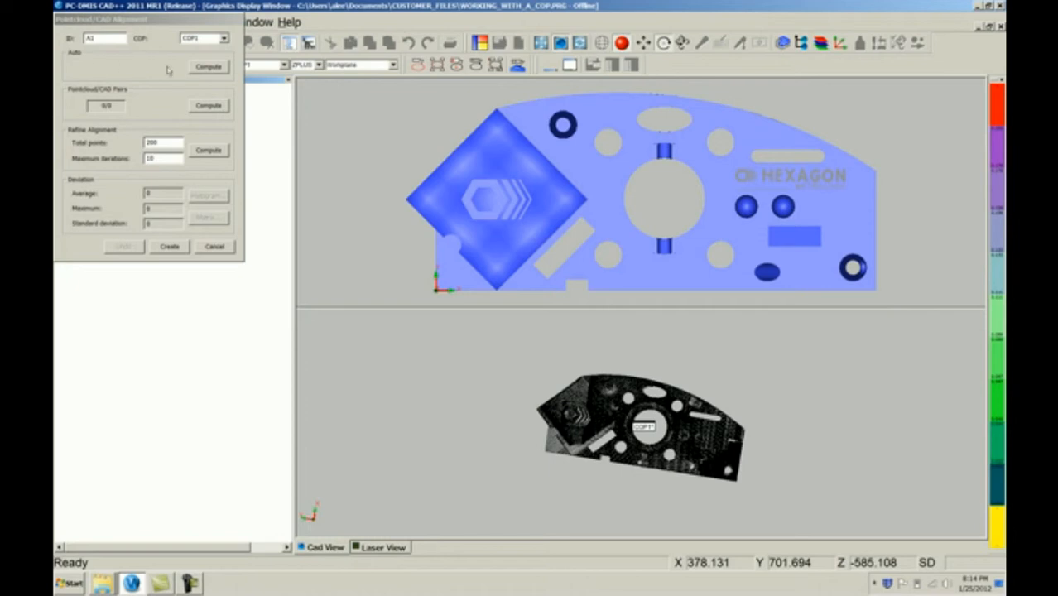
click(208, 67)
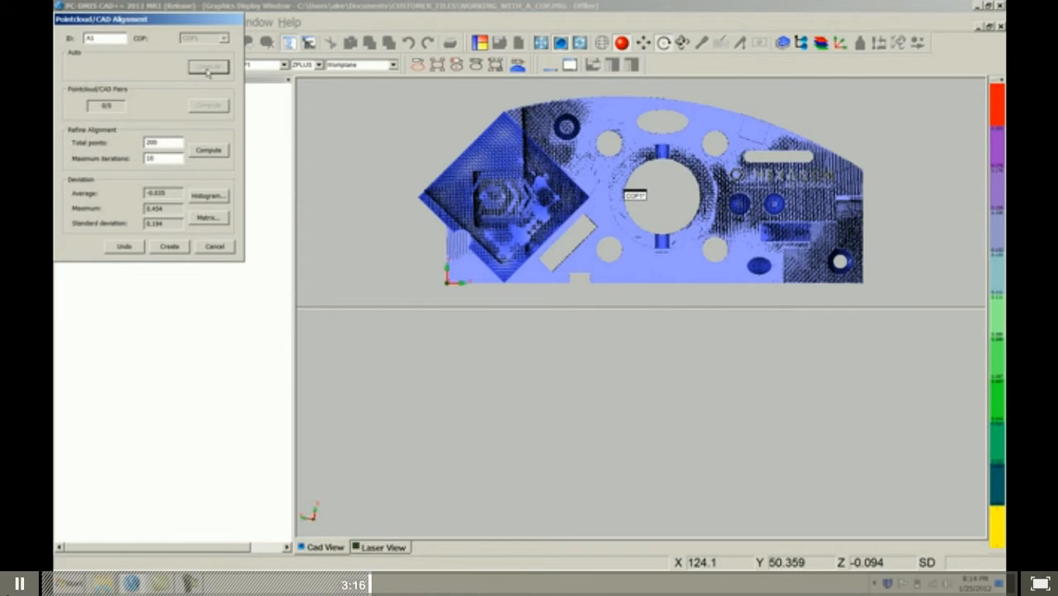
click(169, 247)
Create an auto surface point from COP1 on the part's top face near the curved edge, at about X 85.8, Y 98.6, Z 0.
mouse_move(608, 330)
middle_down()
mouse_move(604, 401)
mouse_move(609, 319)
mouse_move(609, 329)
middle_up()
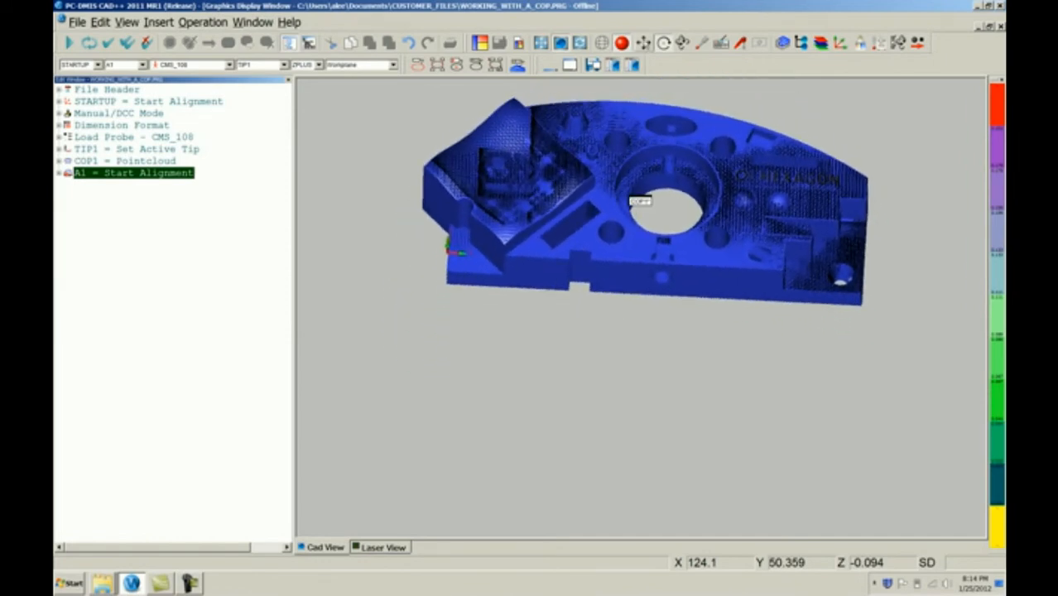
click(643, 42)
drag(612, 234, 581, 337)
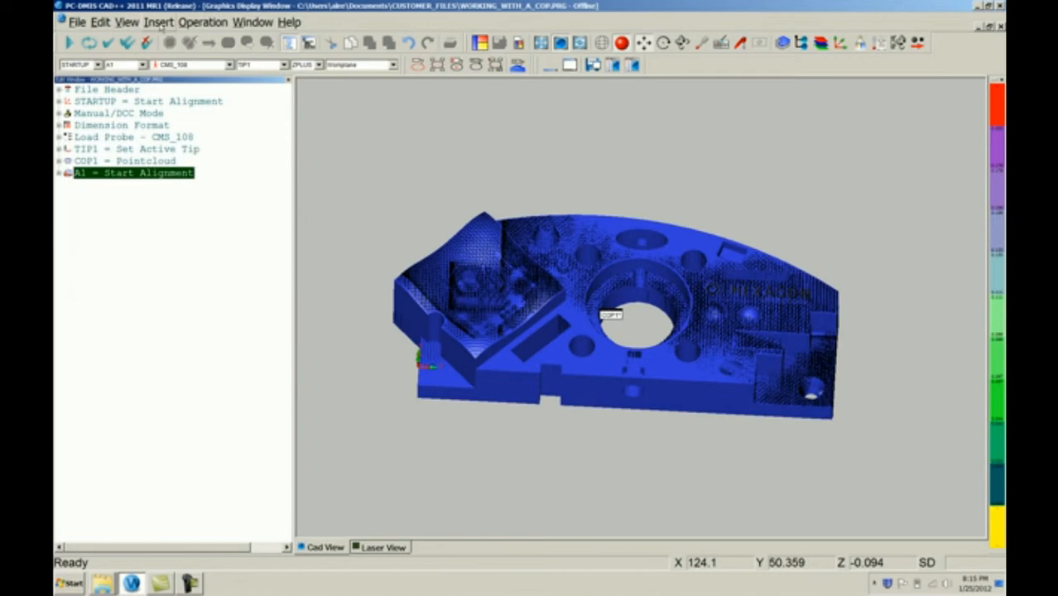
click(160, 23)
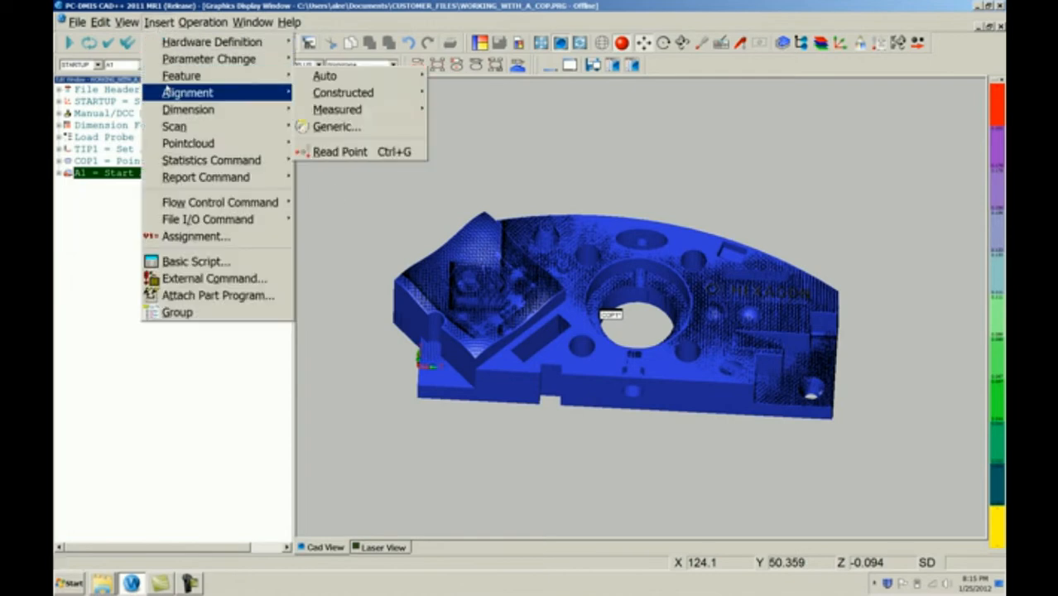
mouse_move(183, 80)
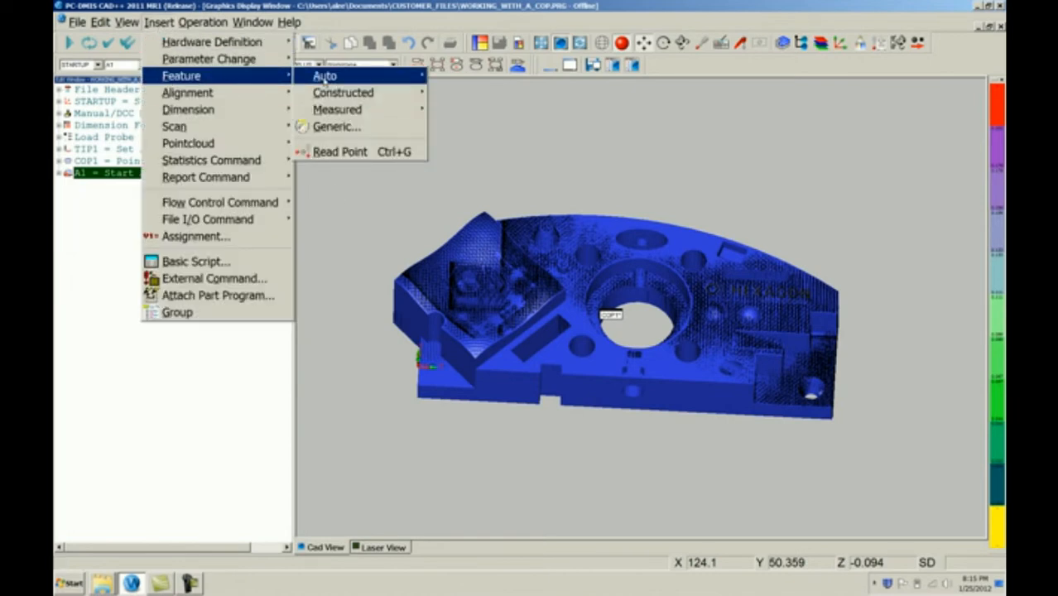
mouse_move(349, 78)
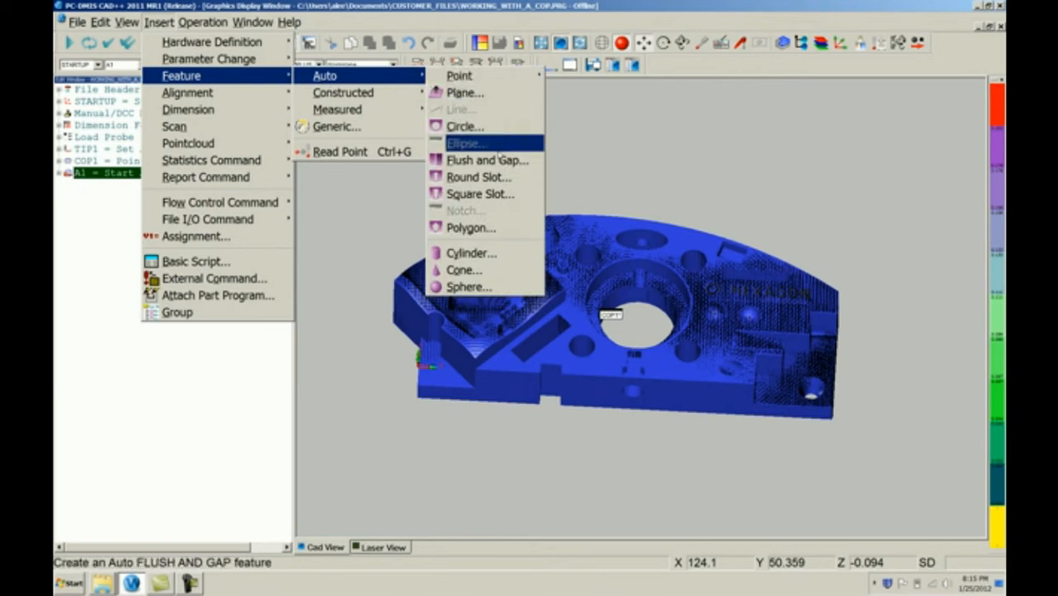
mouse_move(515, 81)
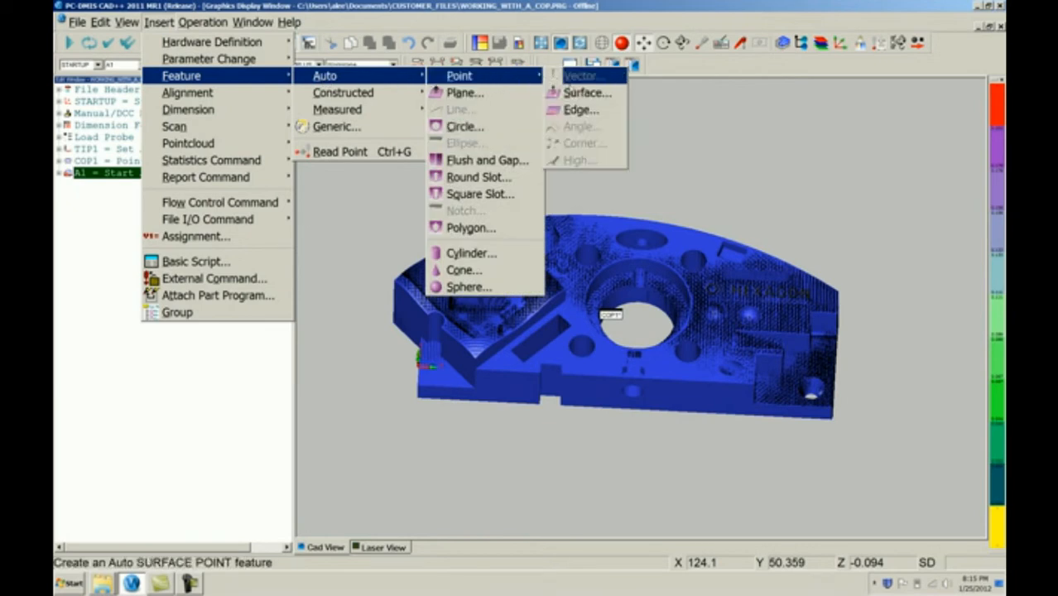
click(586, 93)
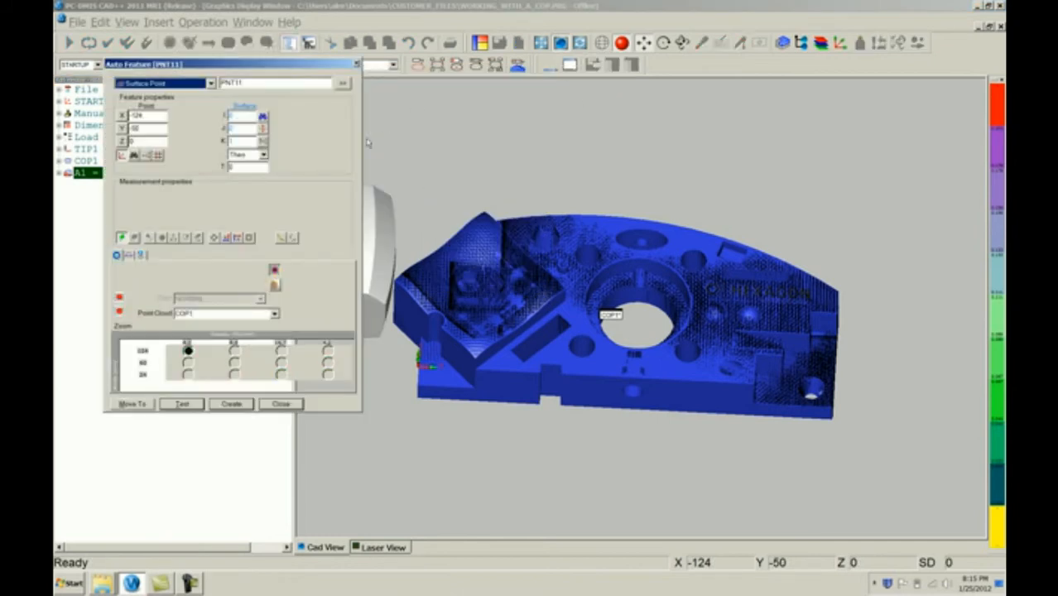
click(578, 233)
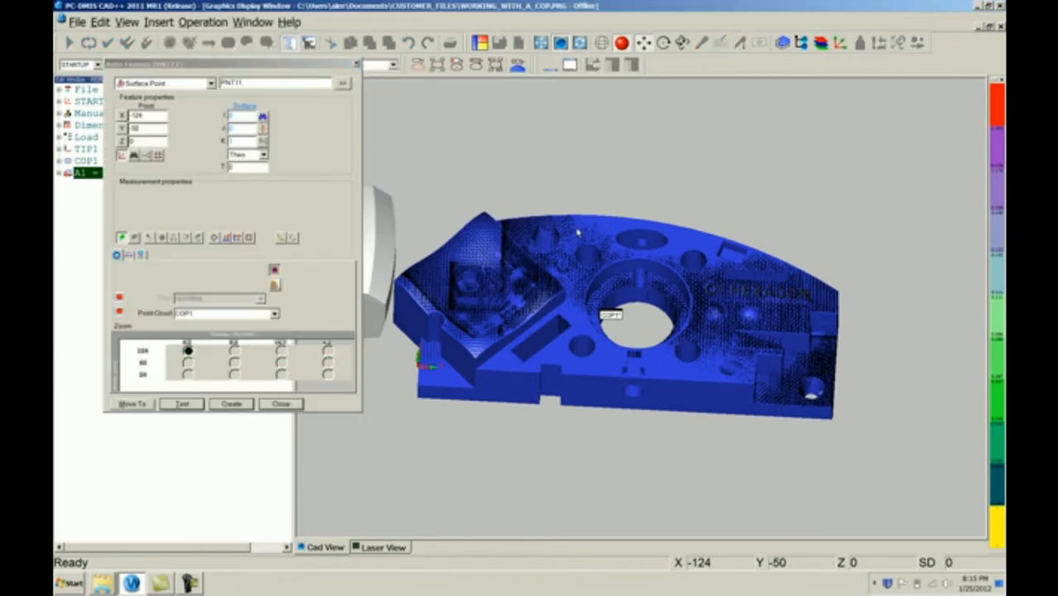
click(577, 227)
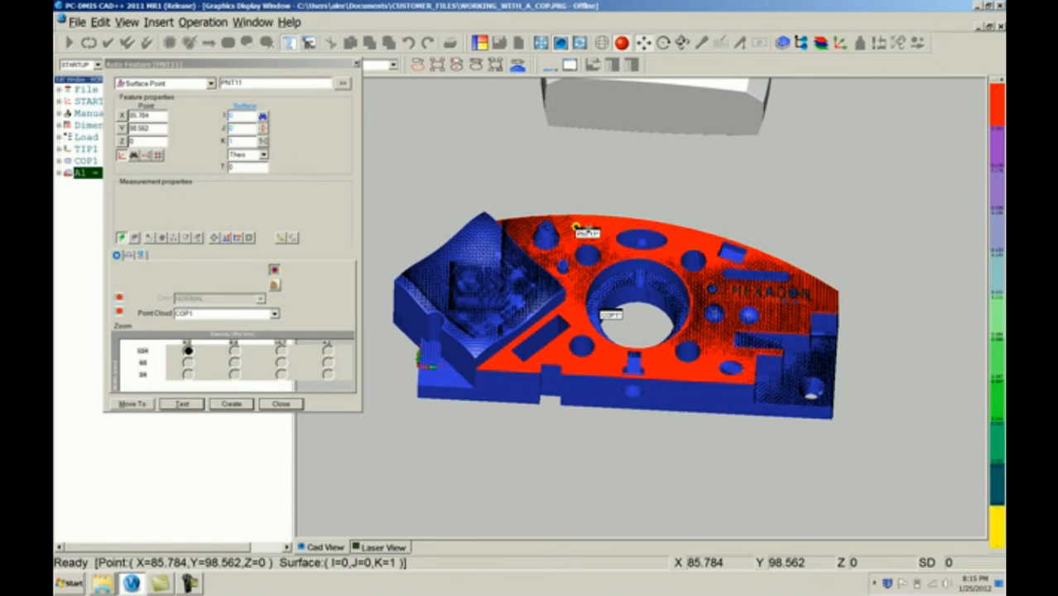
scroll(571, 227, up, 3)
scroll(571, 226, up, 4)
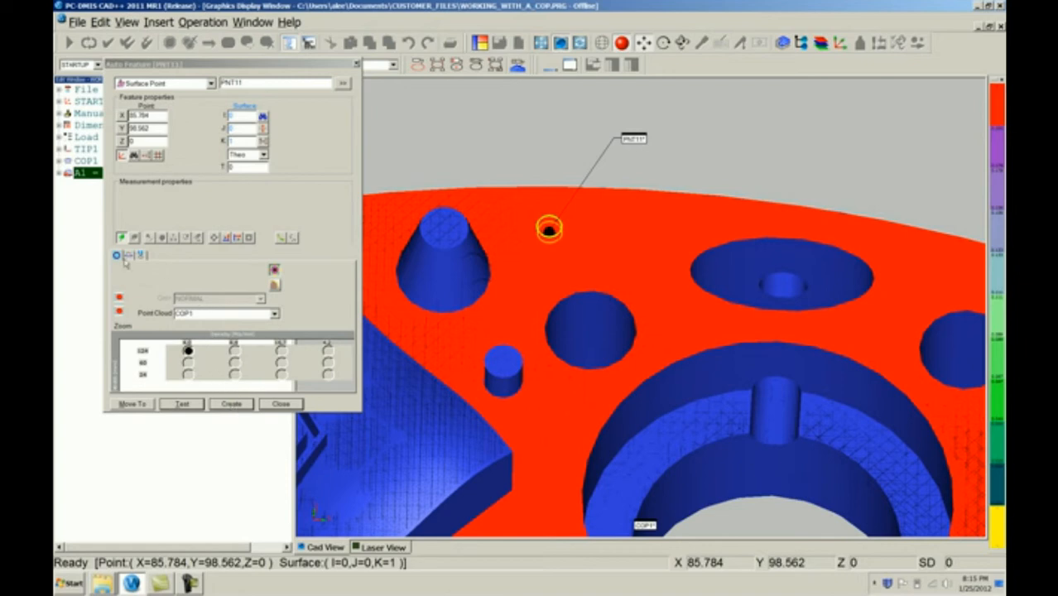
click(231, 404)
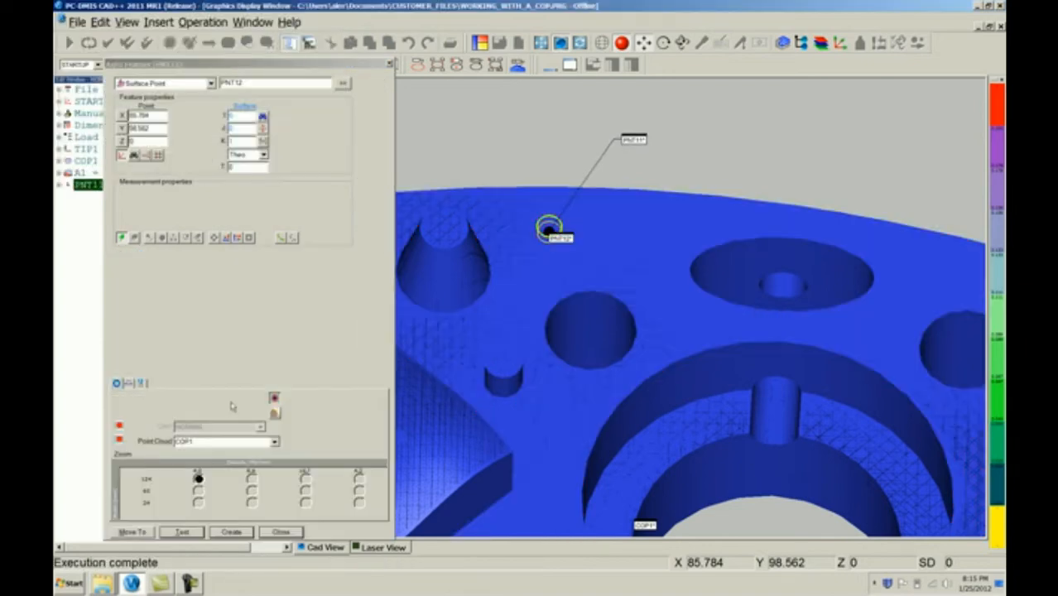
Create a second surface point on the top face beside the small rectangular pocket, at about X 160.8, Y 93.2, Z 0.
scroll(686, 377, down, 5)
right_drag(731, 422, 633, 282)
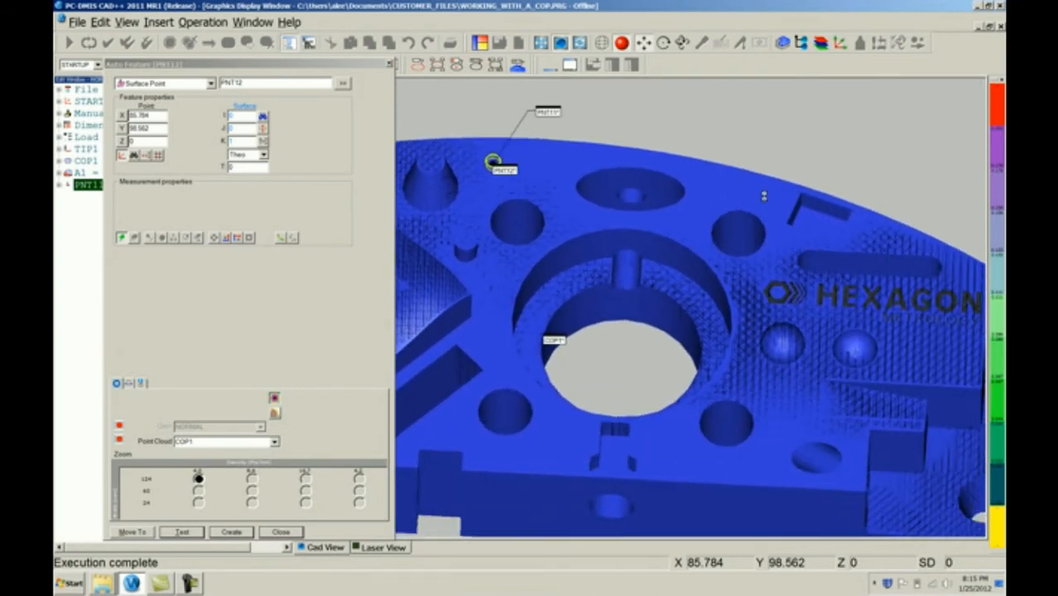
click(763, 195)
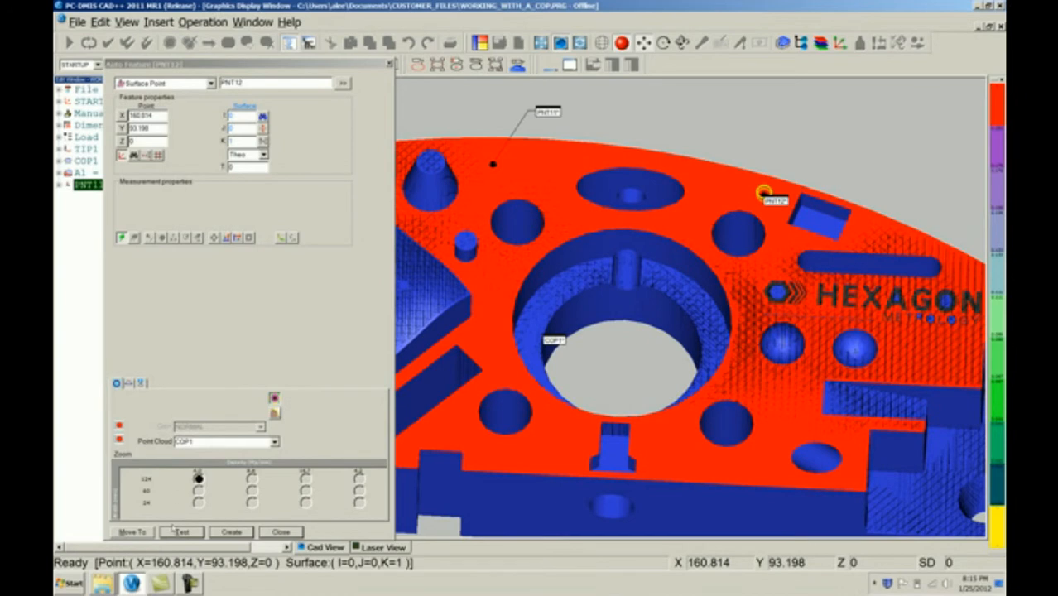
click(232, 532)
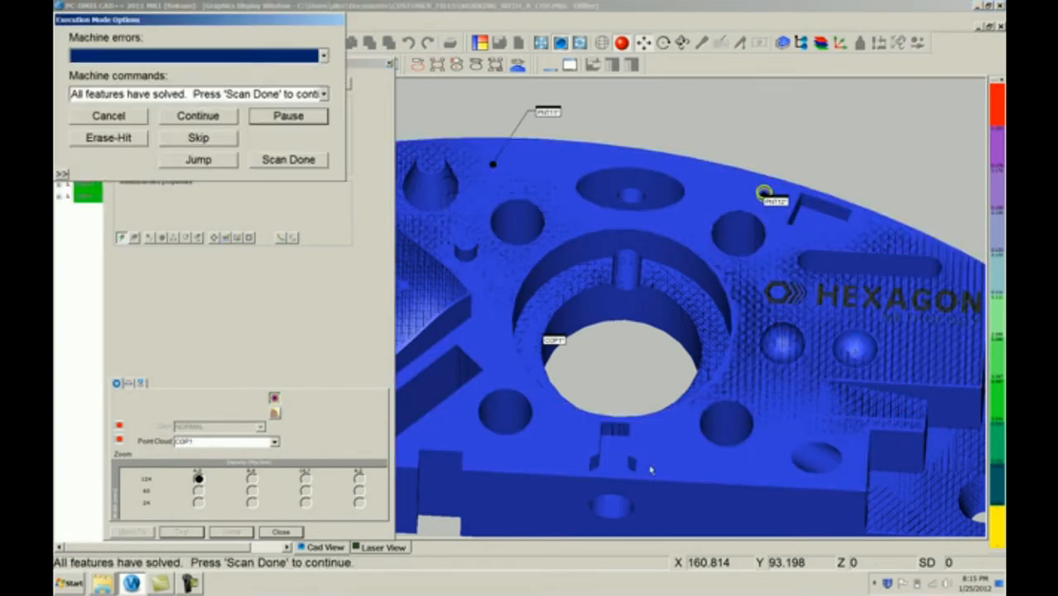
Create two more surface points near the top face's straight edge, at about X 161.9, Y 5.7 and X 78.1, Y 13.9, and finish point creation.
click(749, 466)
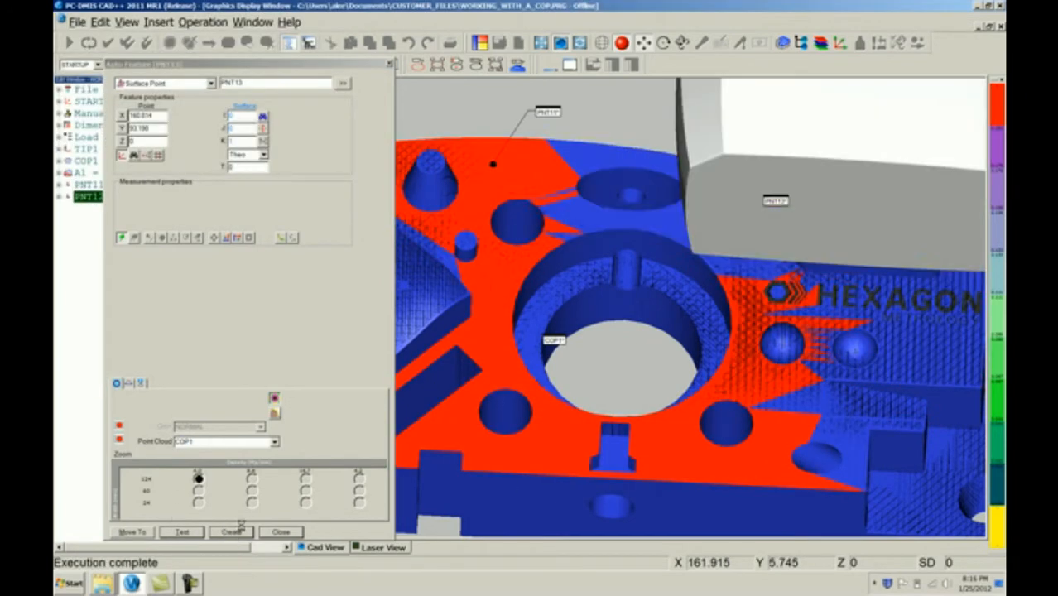
click(235, 532)
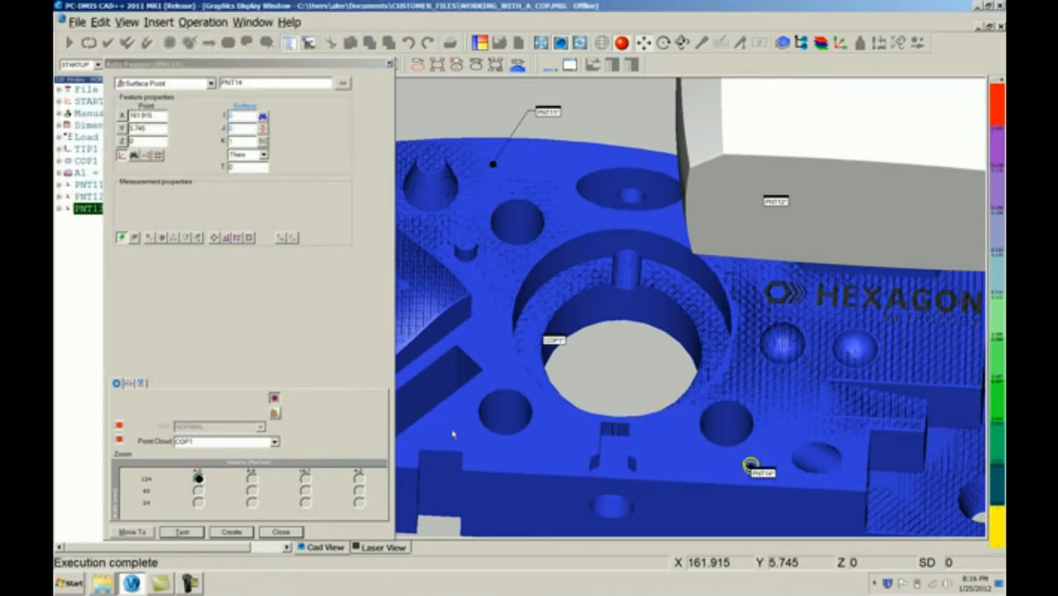
click(447, 426)
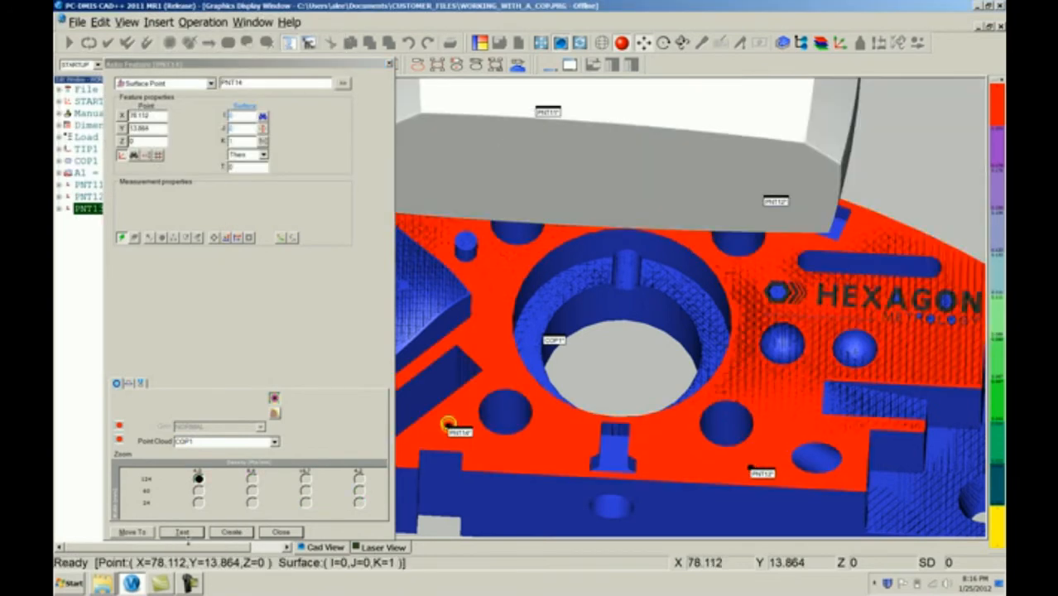
click(234, 532)
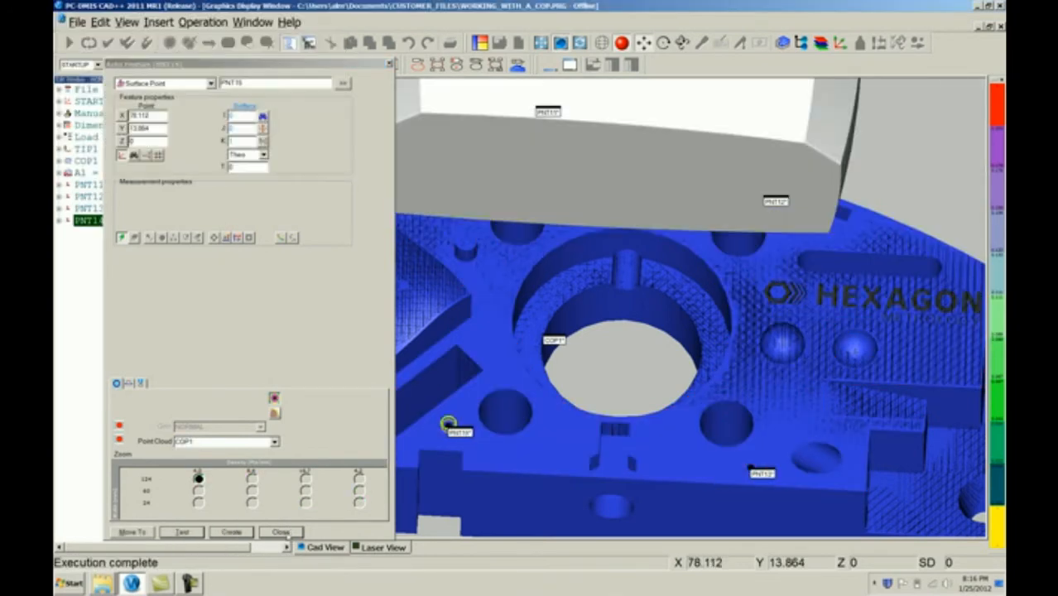
click(285, 533)
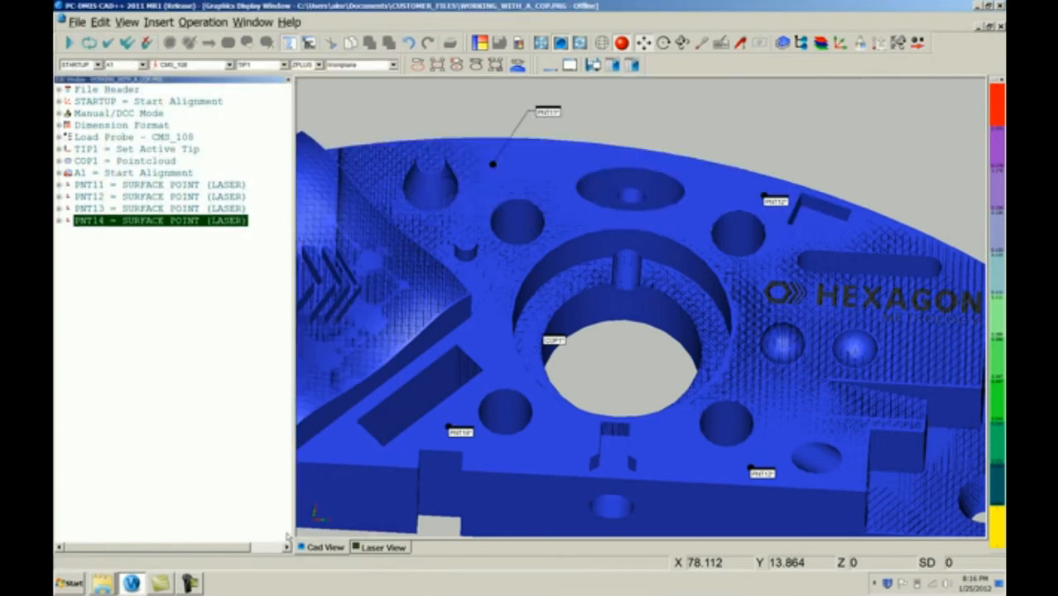
Construct a plane from surface points PNT11, PNT12, PNT13 and PNT14.
scroll(747, 386, down, 3)
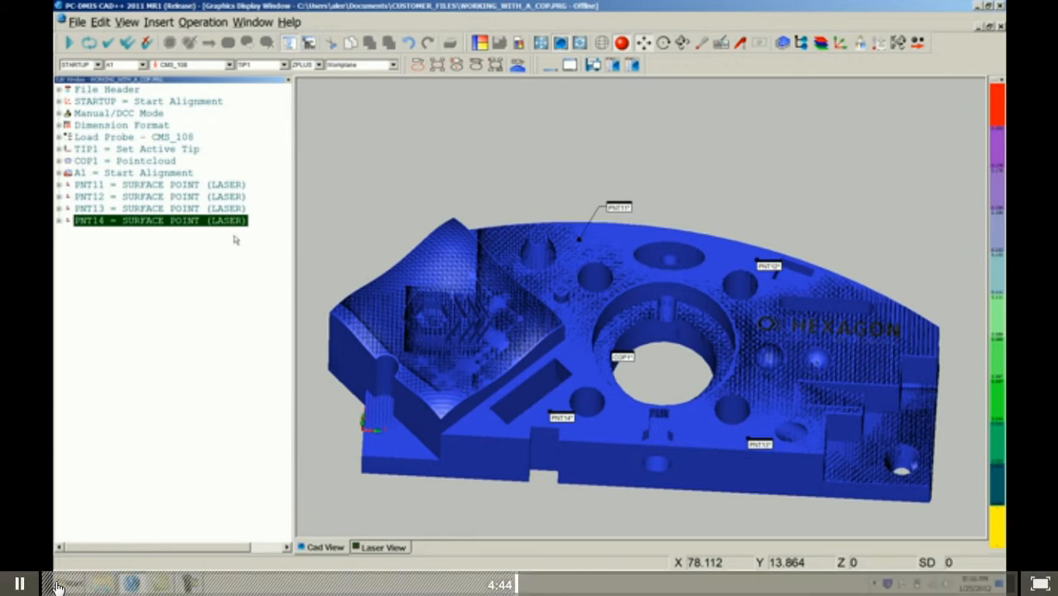
click(170, 26)
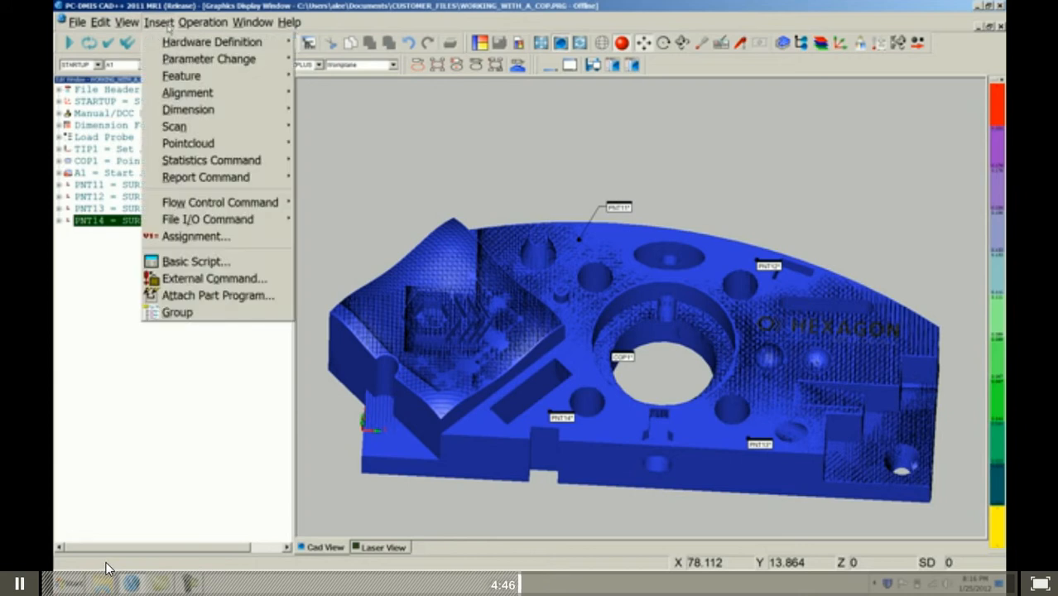
mouse_move(184, 80)
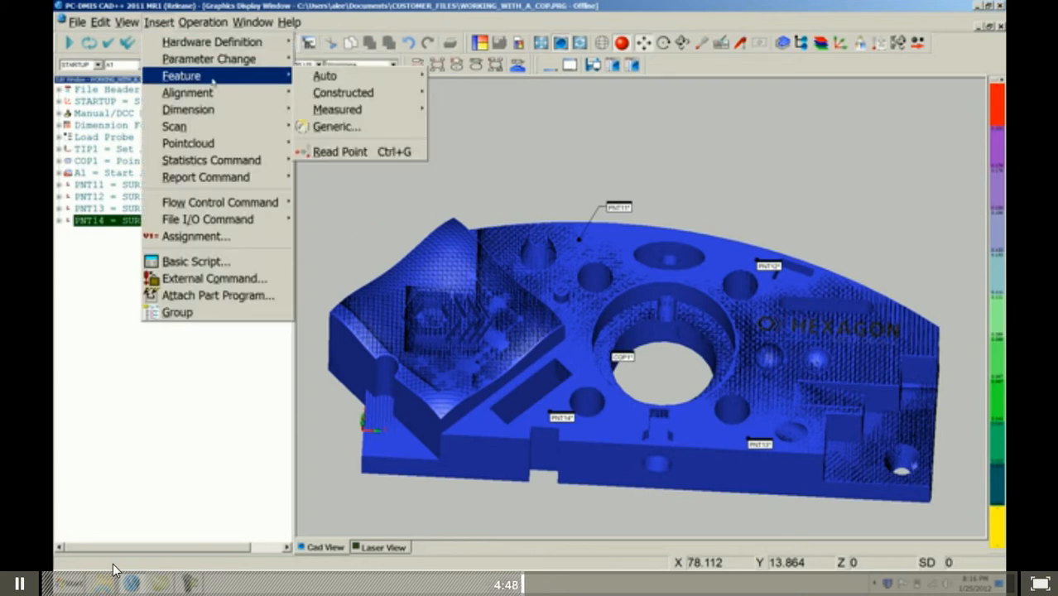
mouse_move(343, 93)
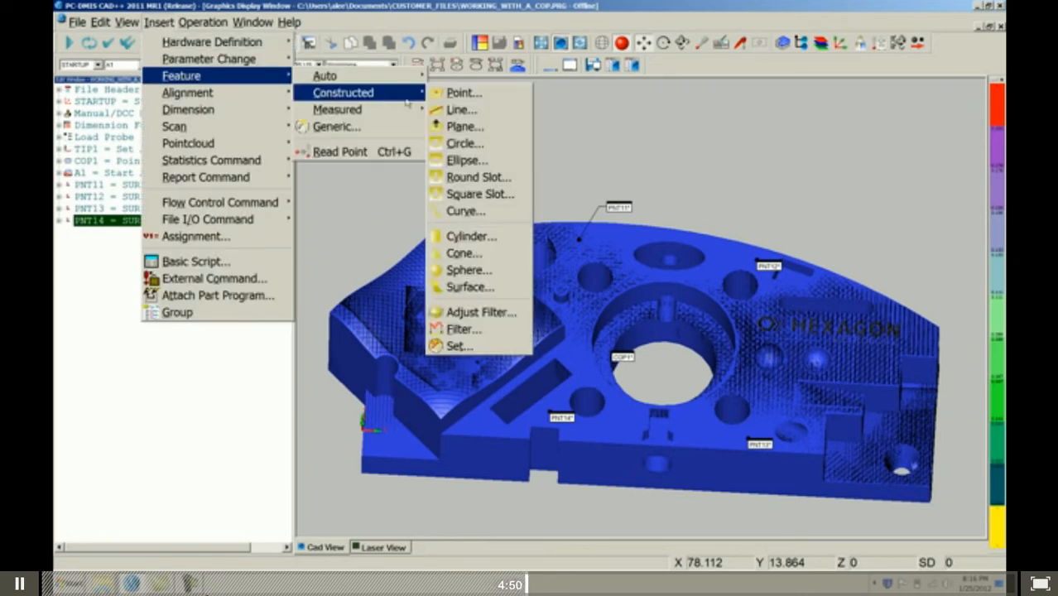
click(466, 127)
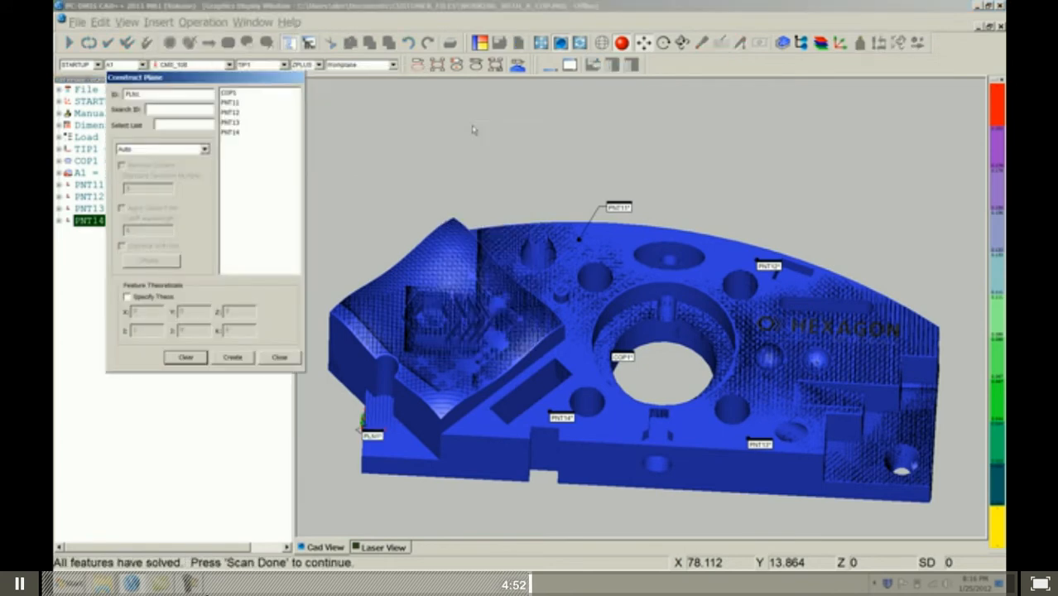
click(235, 102)
click(232, 112)
click(233, 122)
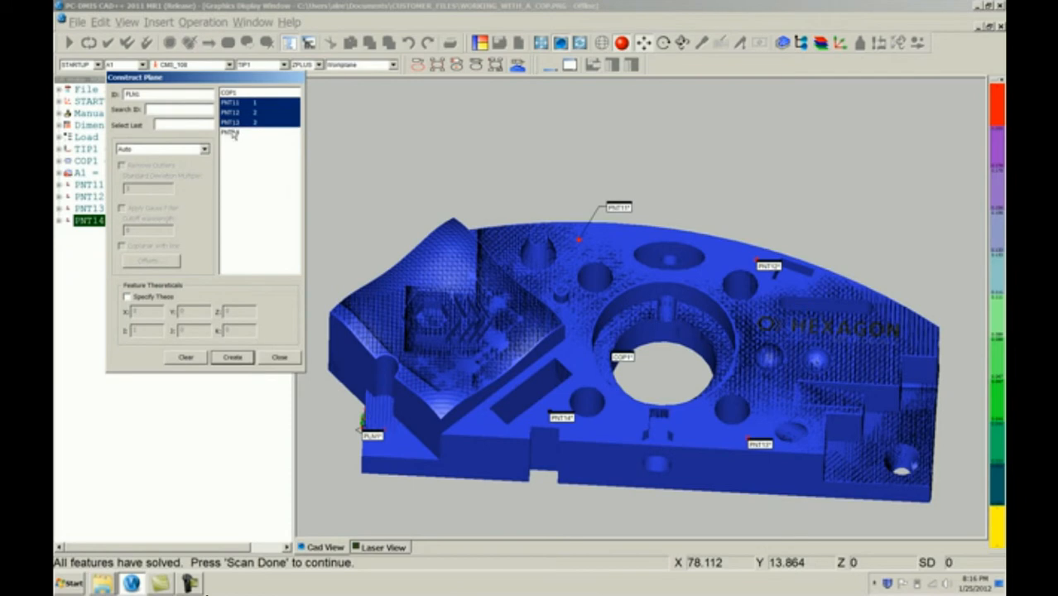
click(232, 133)
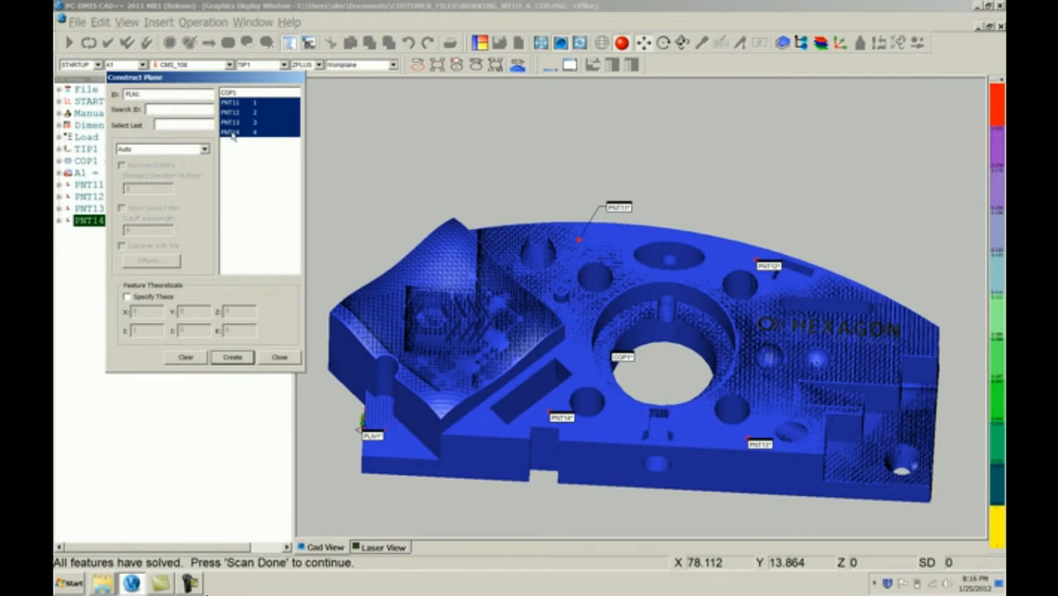
click(235, 360)
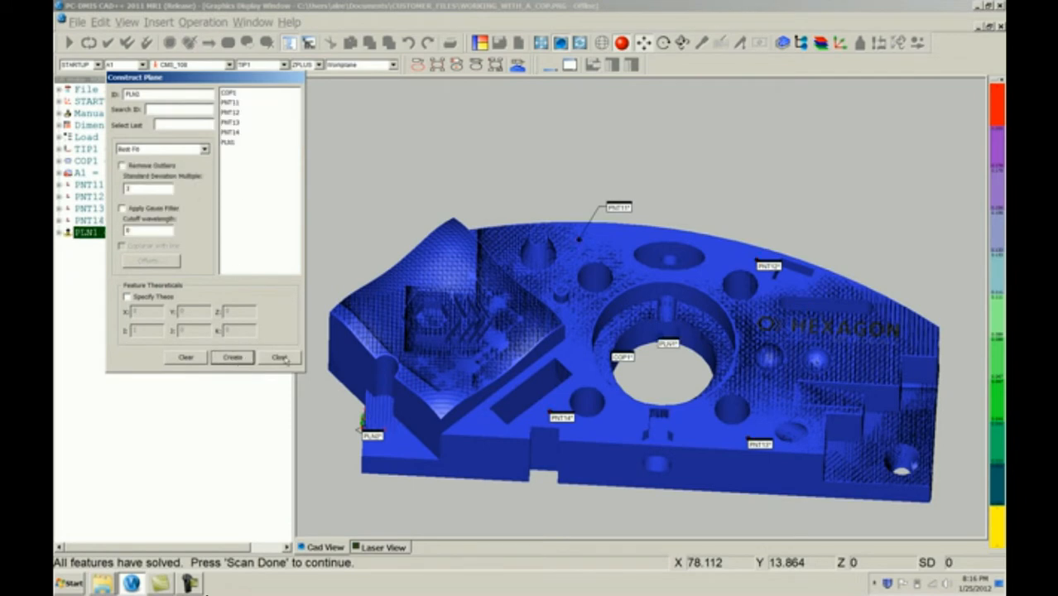
click(279, 358)
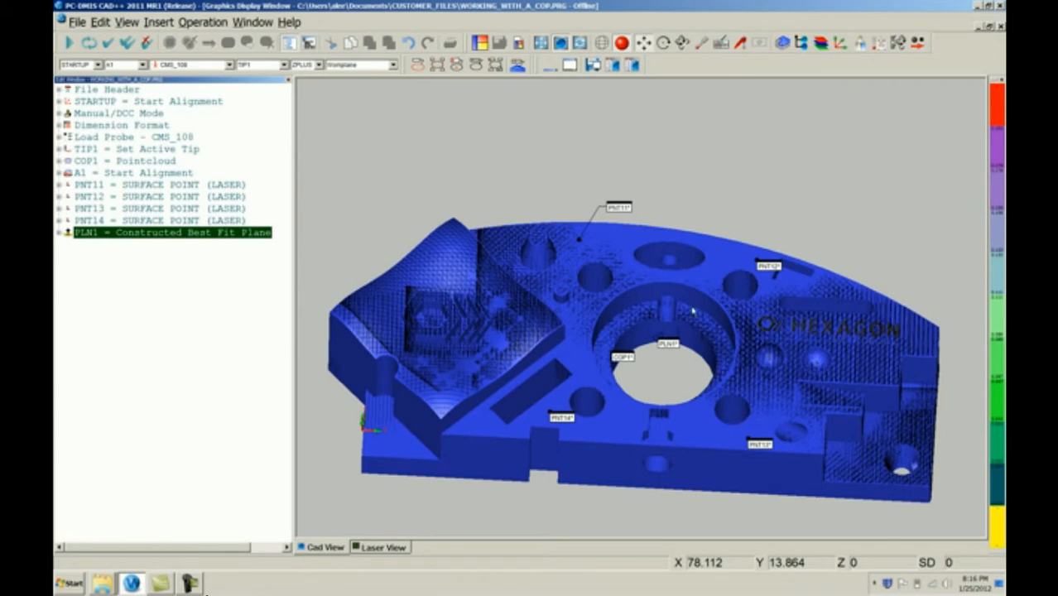
Create a new alignment that levels ZPLUS to plane PLN1 and sets the Z origin on that plane.
scroll(700, 408, up, 2)
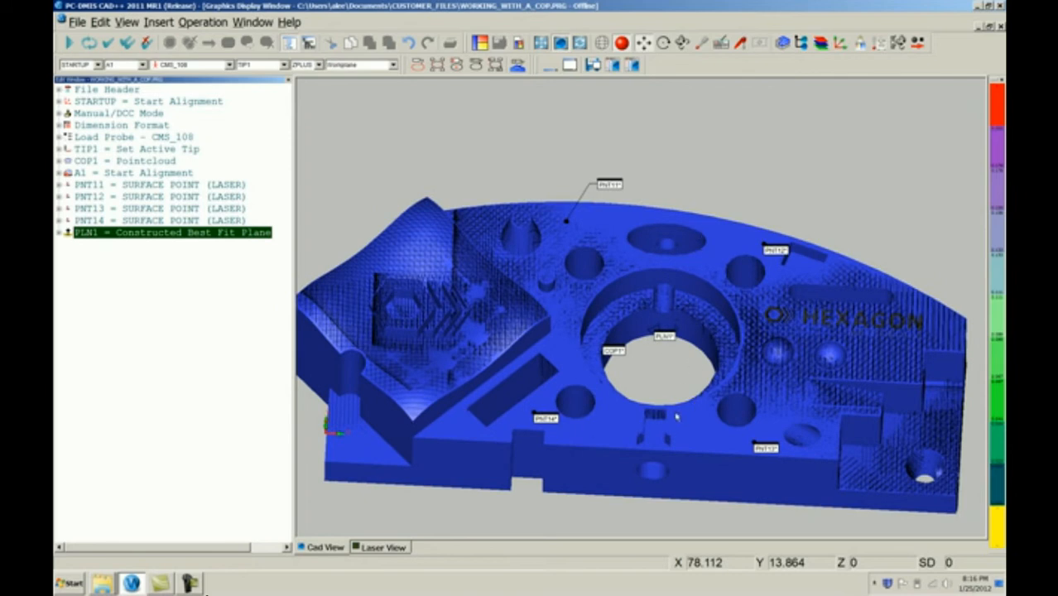
key(ctrl+alt+a)
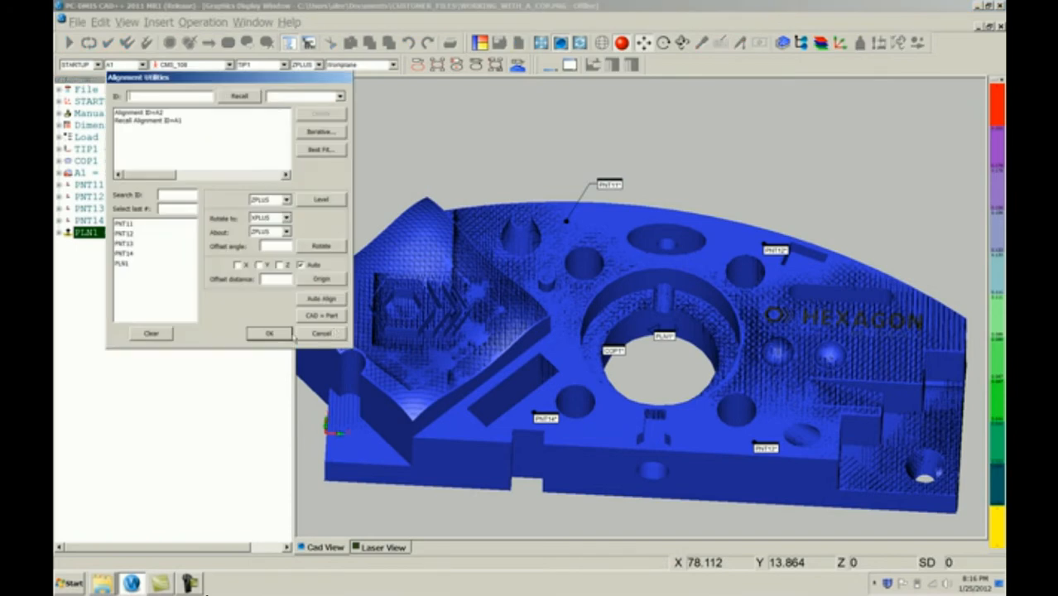
click(124, 263)
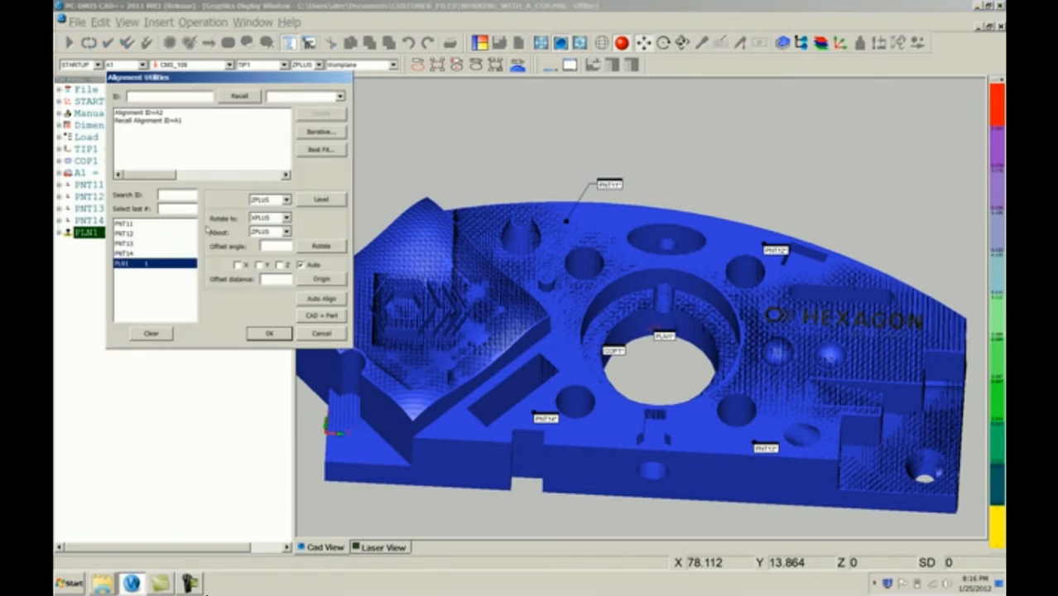
click(321, 200)
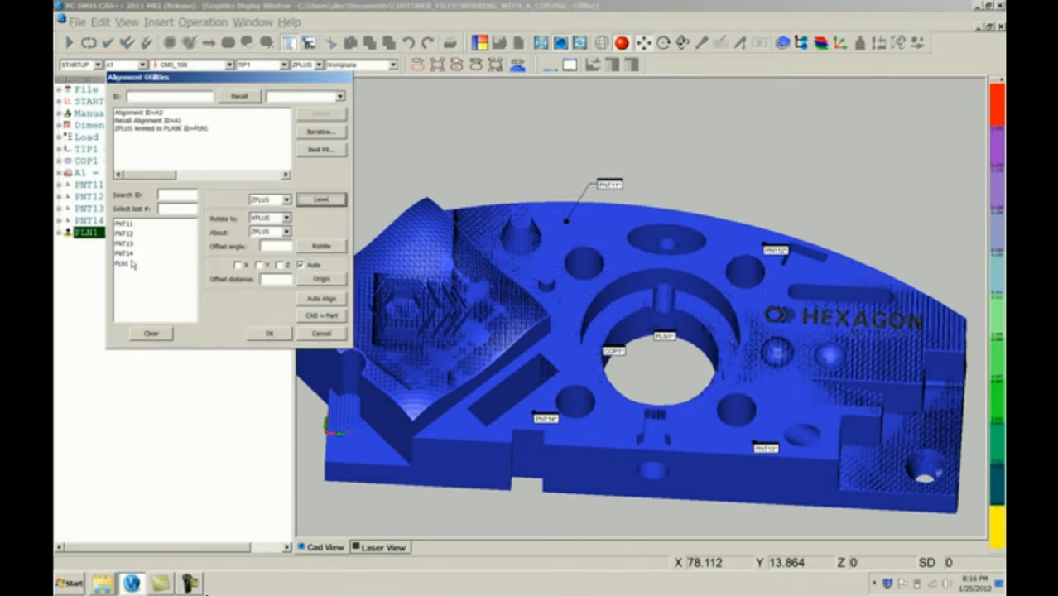
click(281, 264)
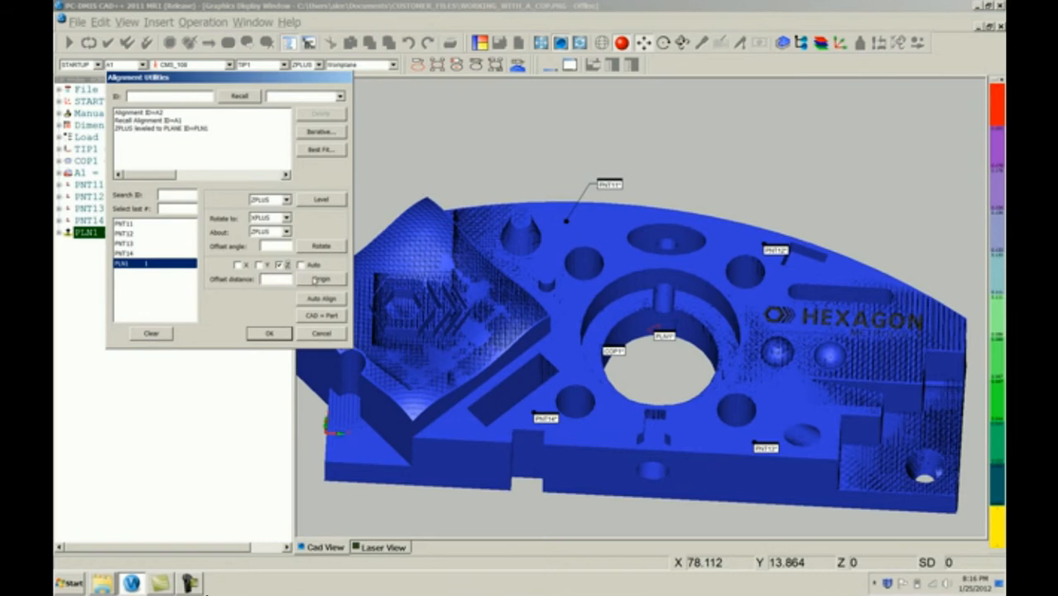
click(320, 279)
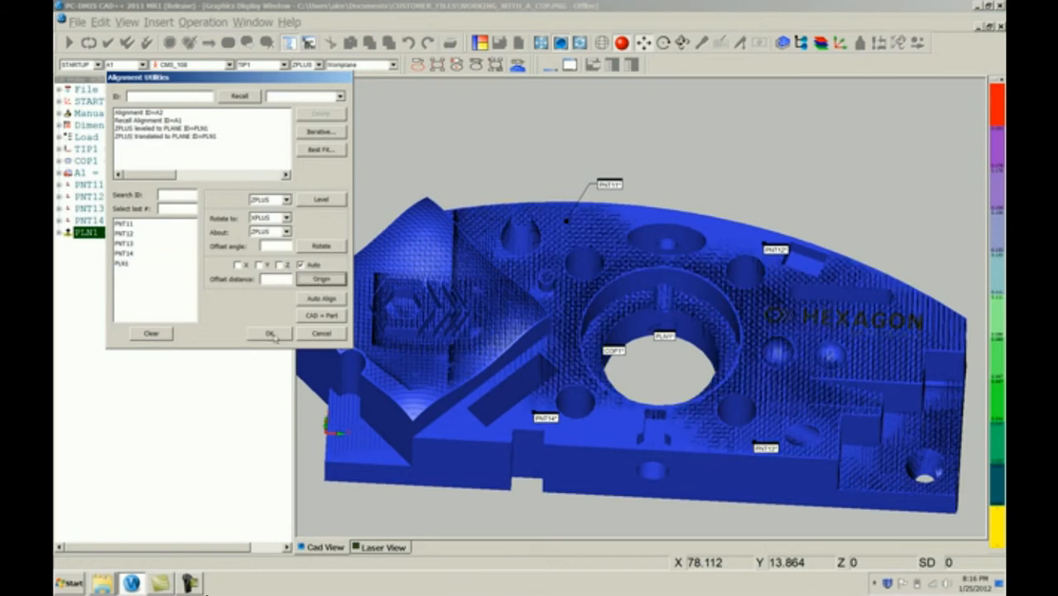
click(273, 334)
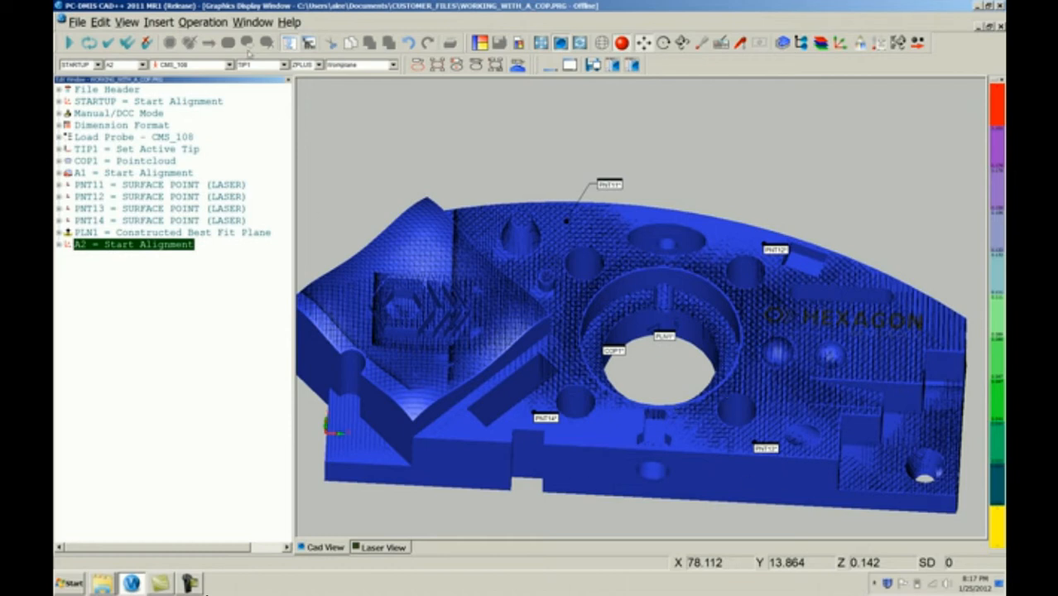
Create a surface point on the front side face beside the notch, at about X 60.4, Y 0, Z -9.8.
right_click(702, 66)
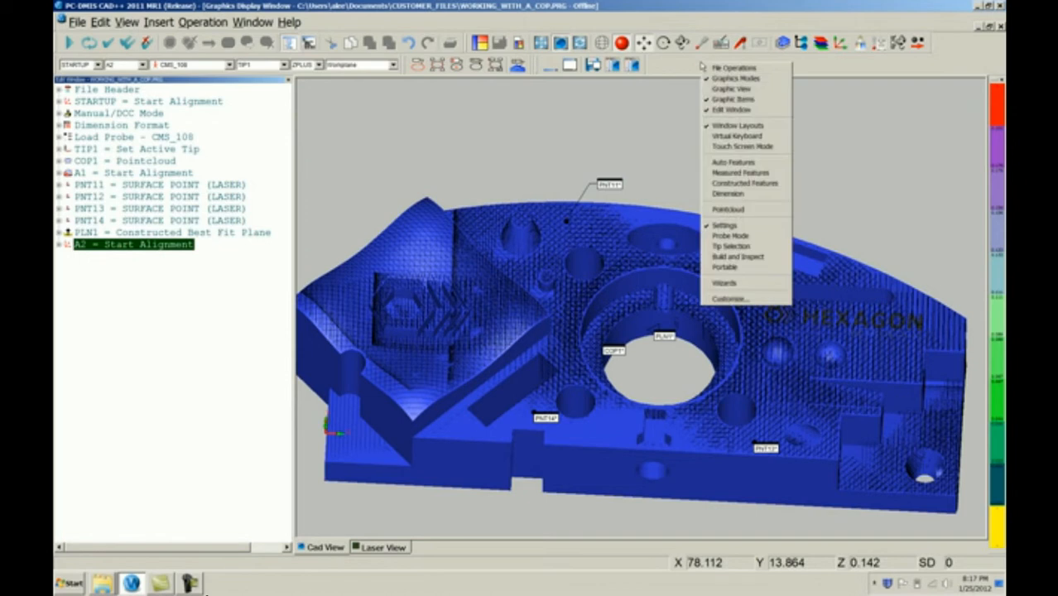
click(745, 163)
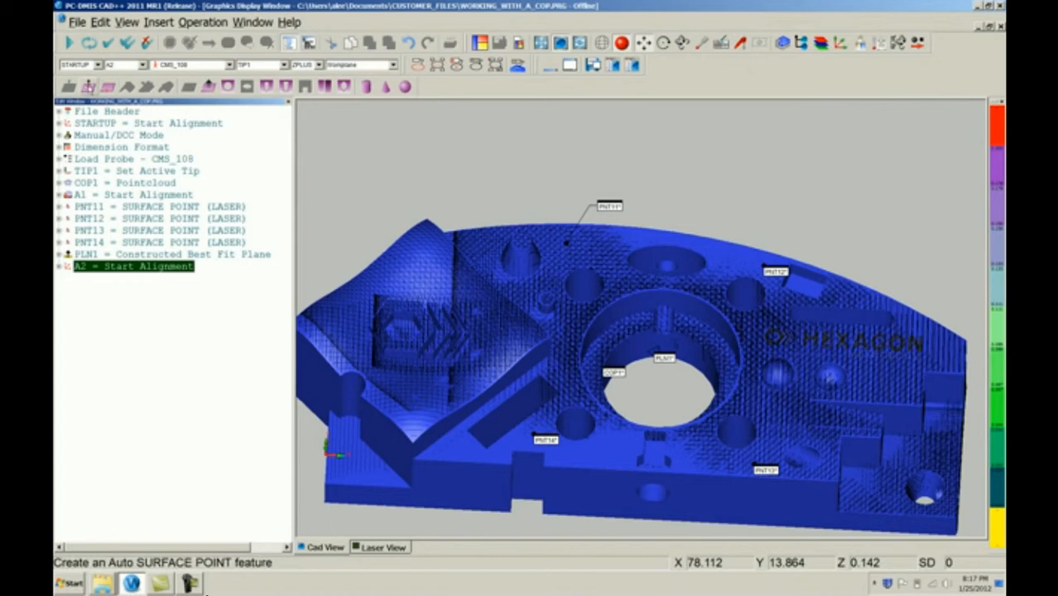
click(88, 87)
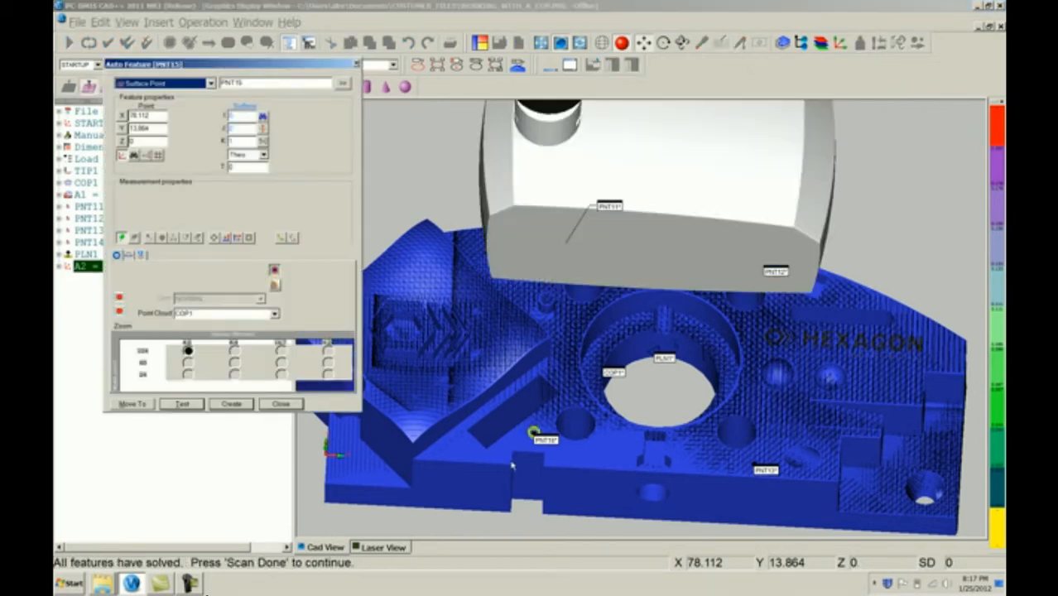
click(484, 481)
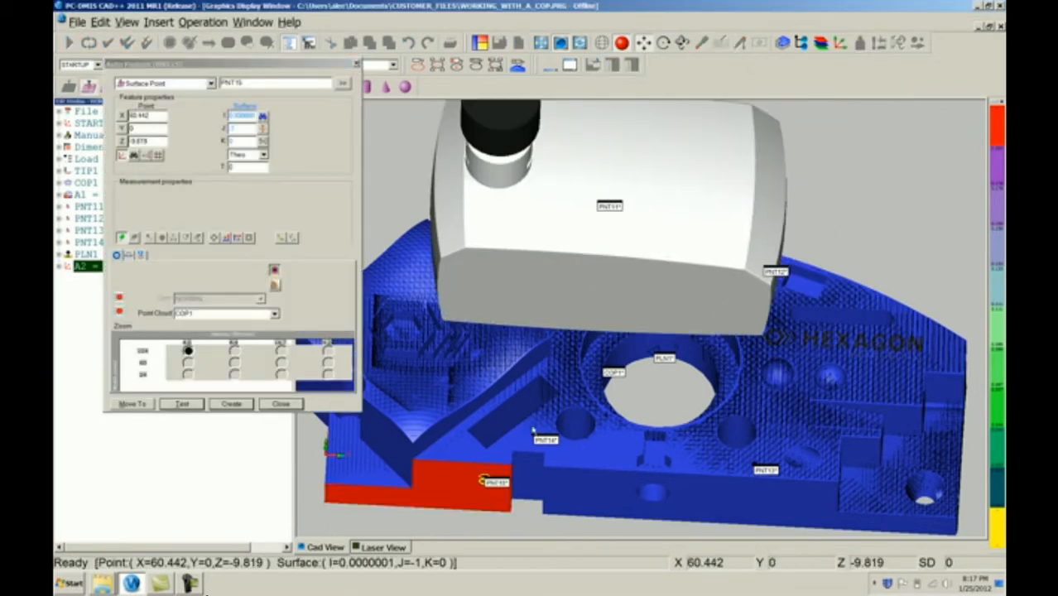
click(236, 404)
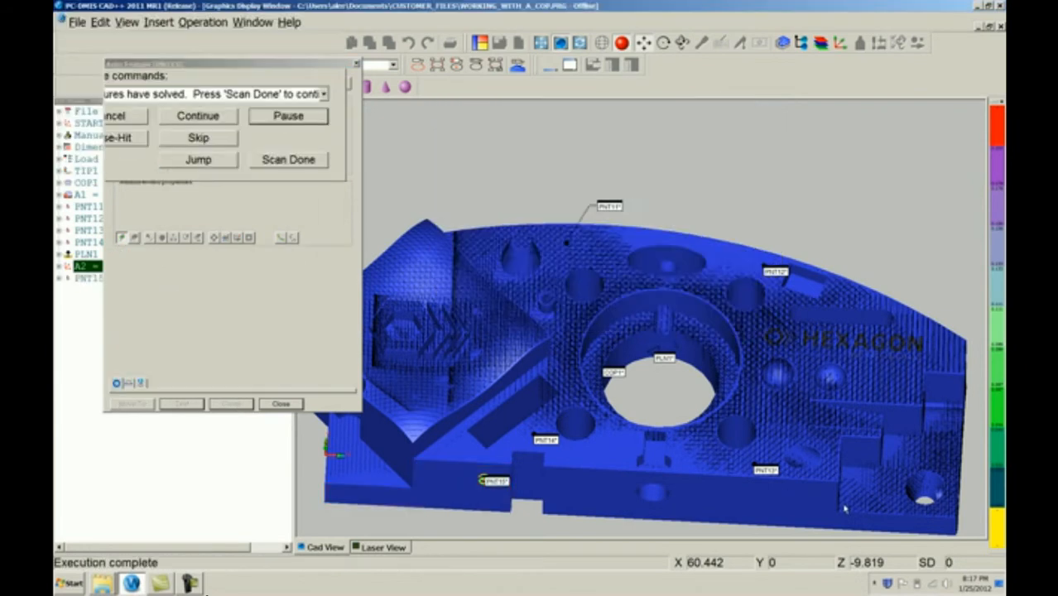
Create a second surface point near the far end of the front side face, at about X 181.6, Y 0, Z -10.9, and finish point creation.
click(801, 497)
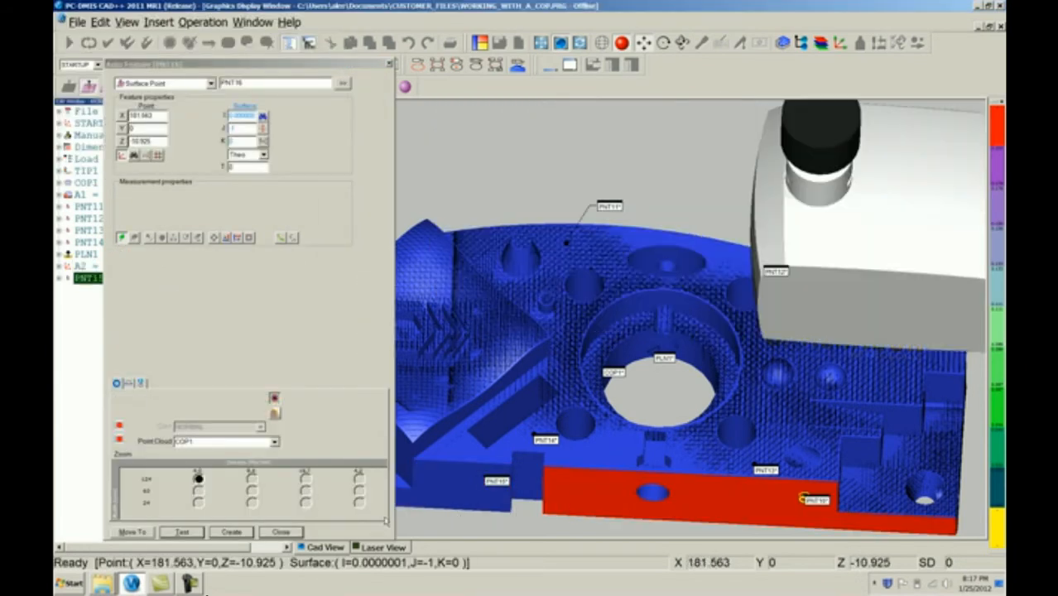
click(231, 532)
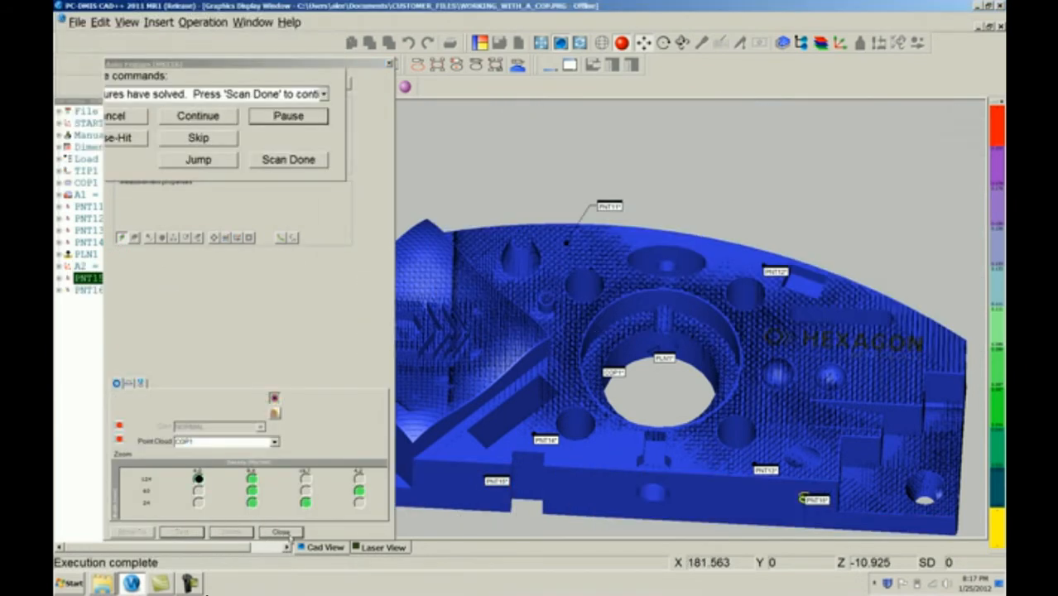
click(282, 531)
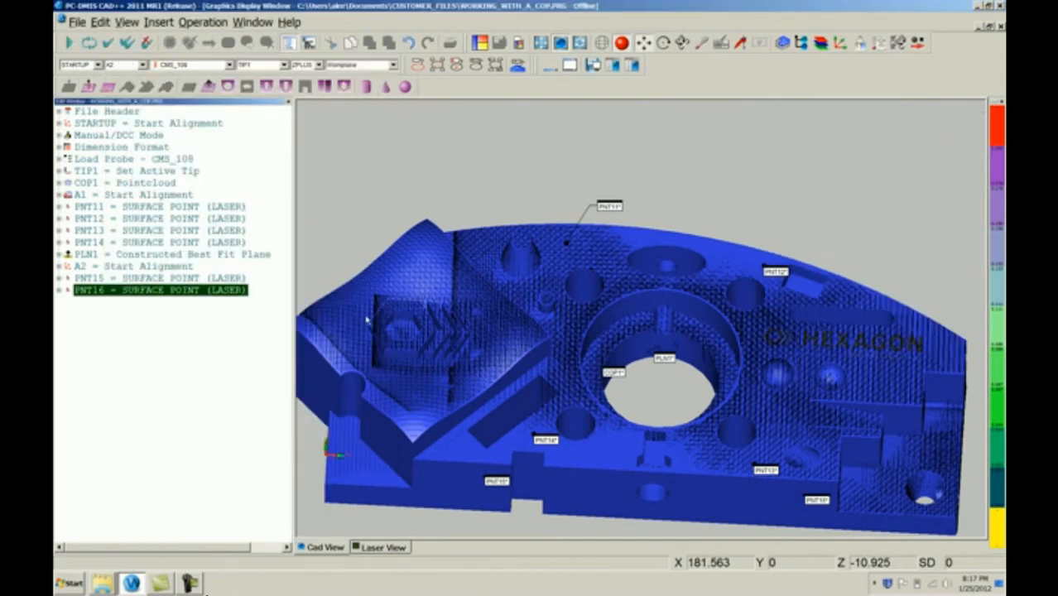
Construct a 2D line from surface points PNT15 and PNT16.
right_click(503, 84)
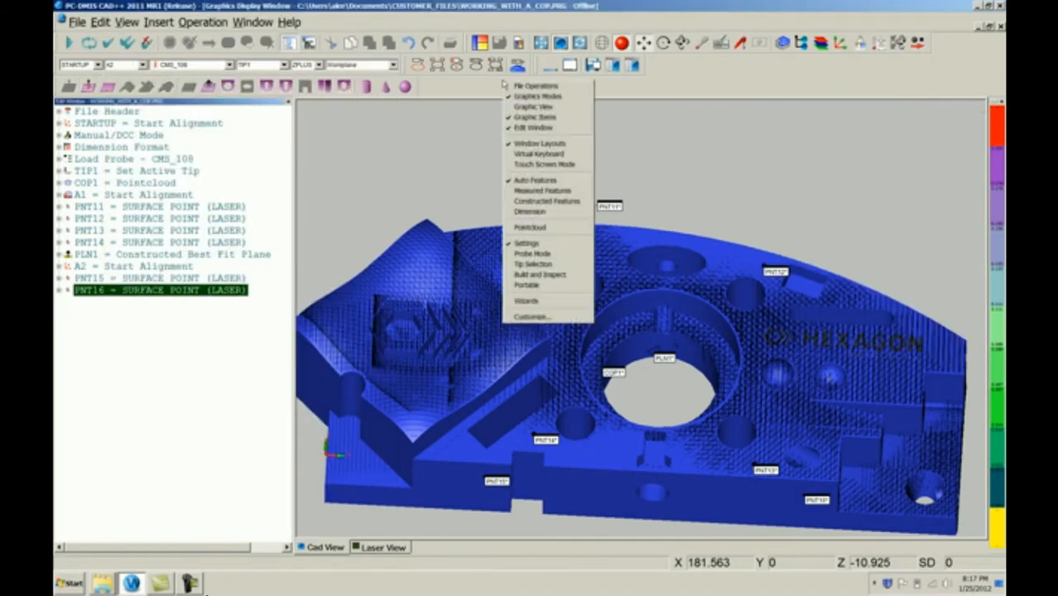
click(544, 201)
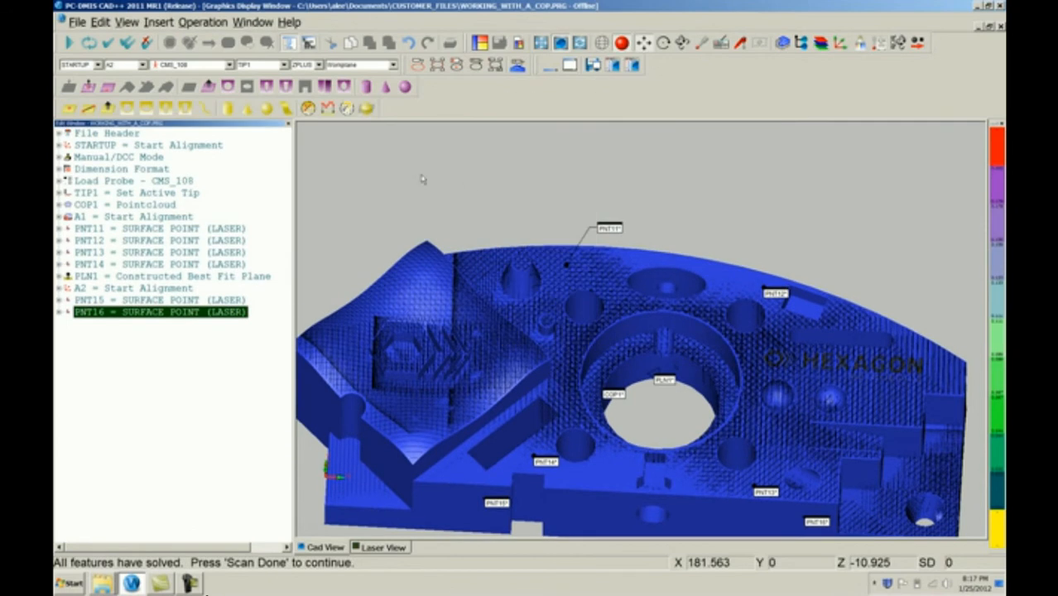
drag(58, 110, 423, 91)
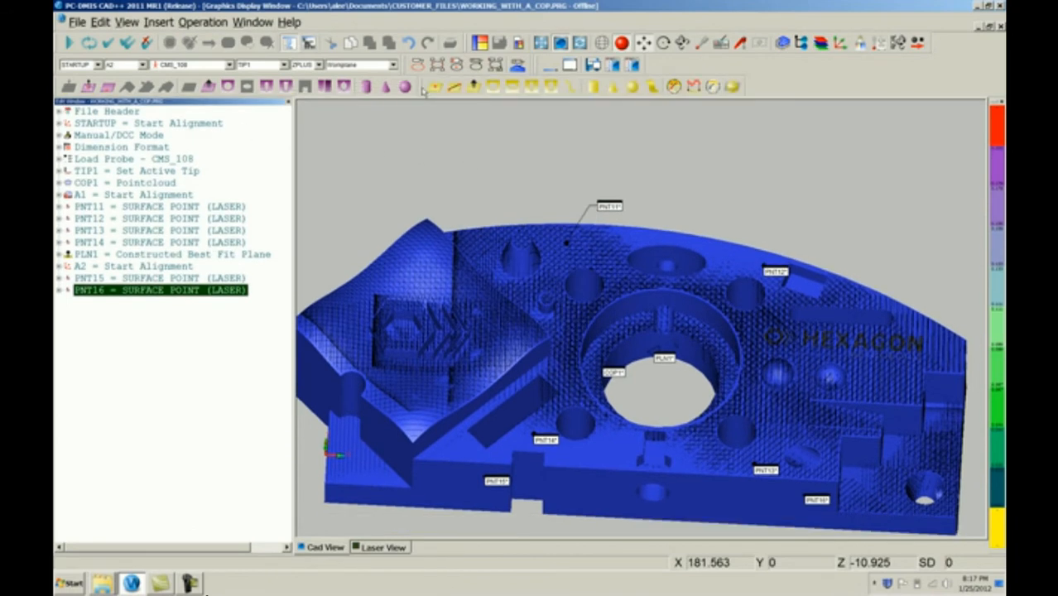
click(455, 87)
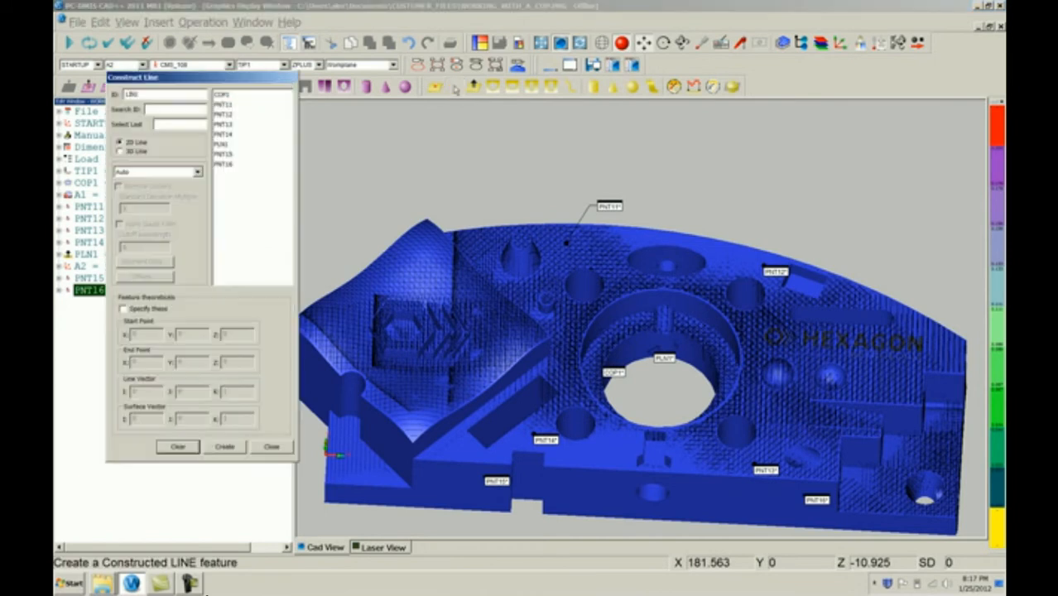
click(224, 155)
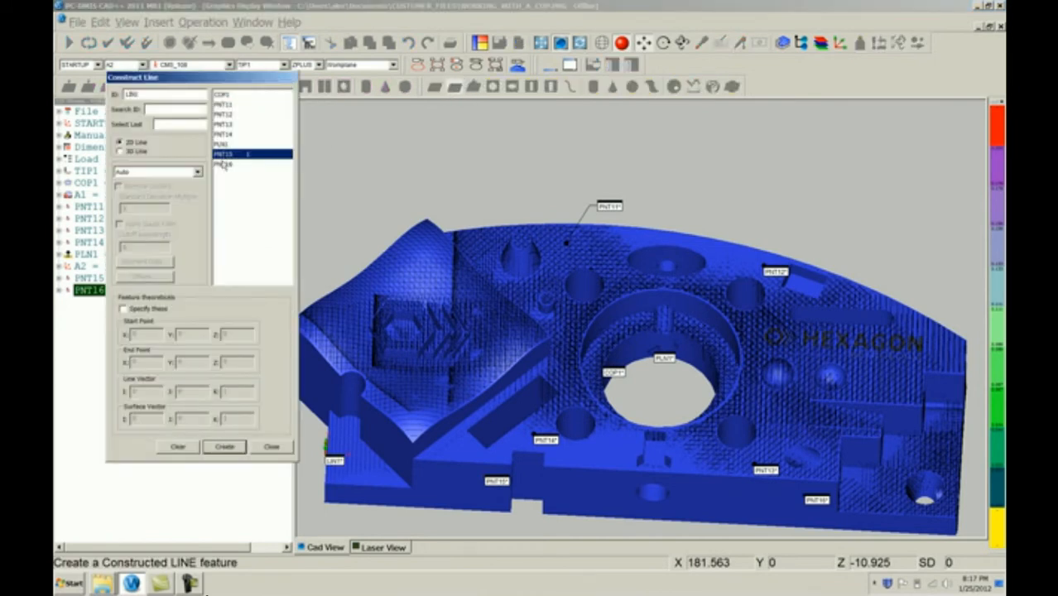
click(223, 164)
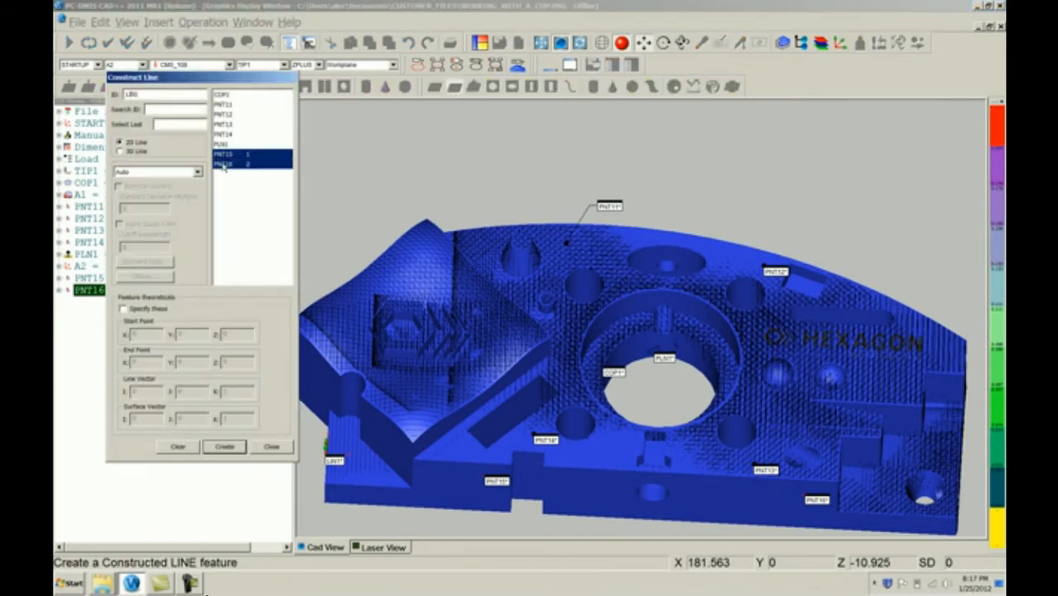
click(225, 447)
click(272, 447)
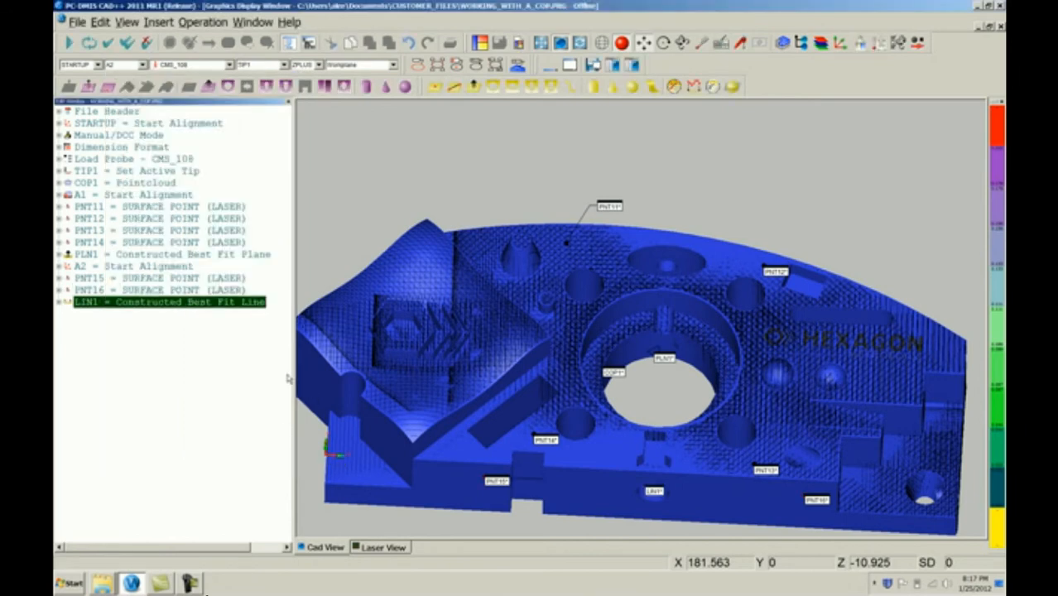
Create a new alignment that rotates XPLUS to line LIN1 about ZPLUS and sets the Y origin on that line.
key(ctrl+alt+a)
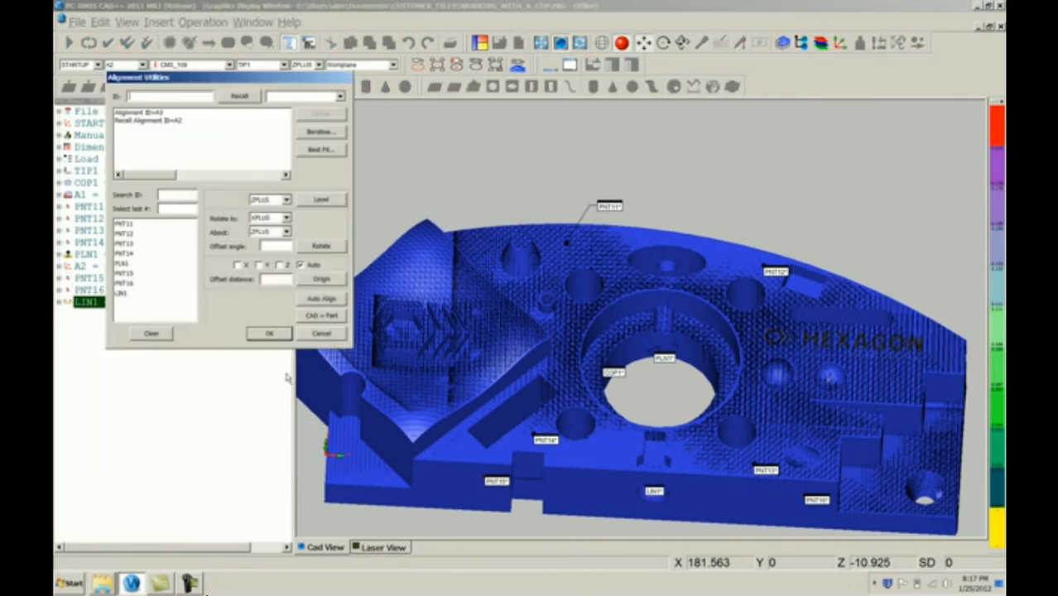
click(126, 294)
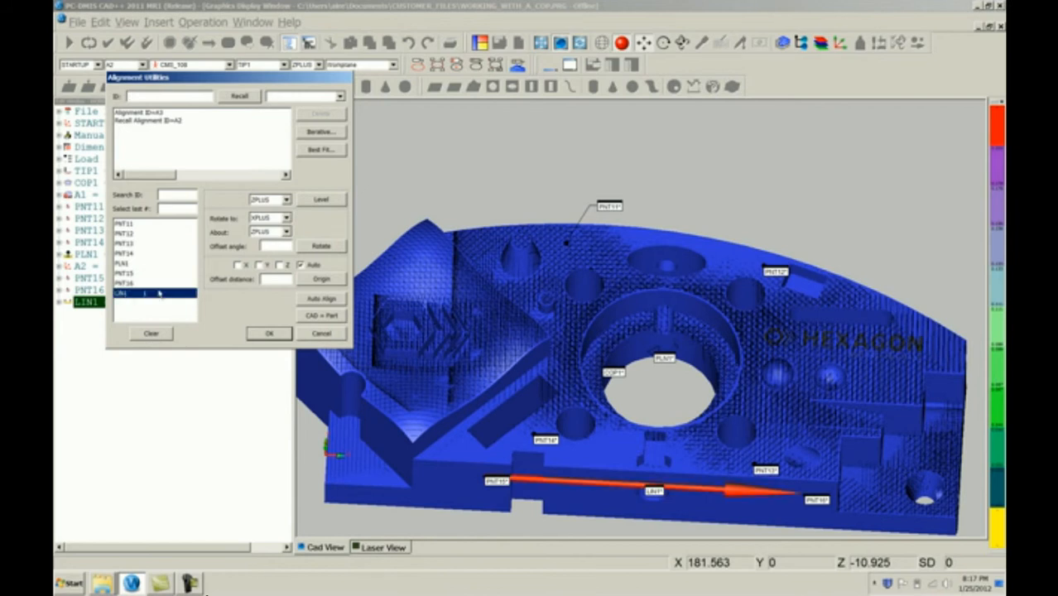
click(322, 247)
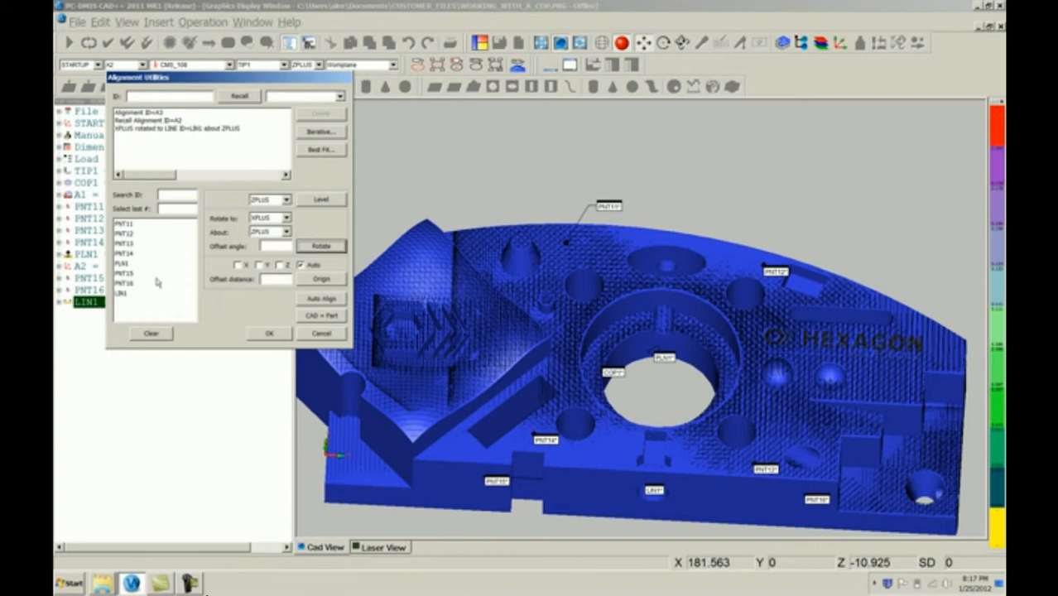
click(128, 296)
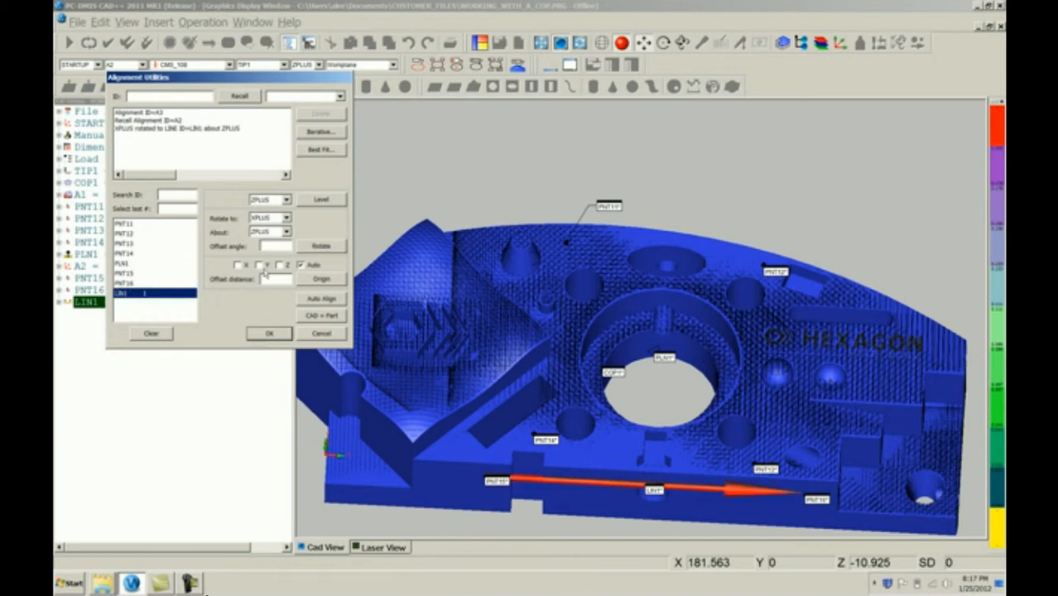
click(319, 280)
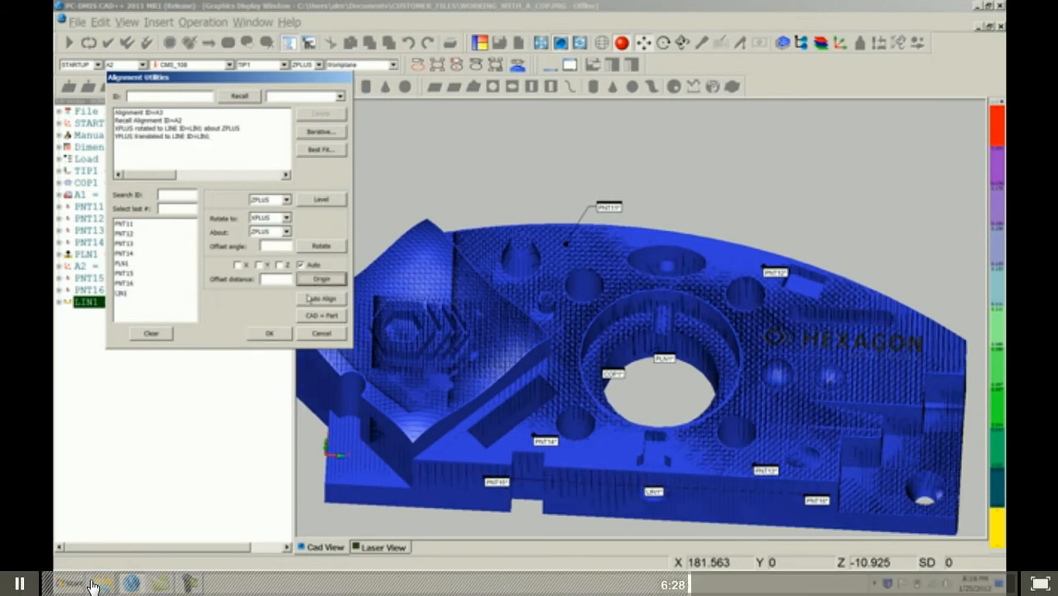
click(269, 332)
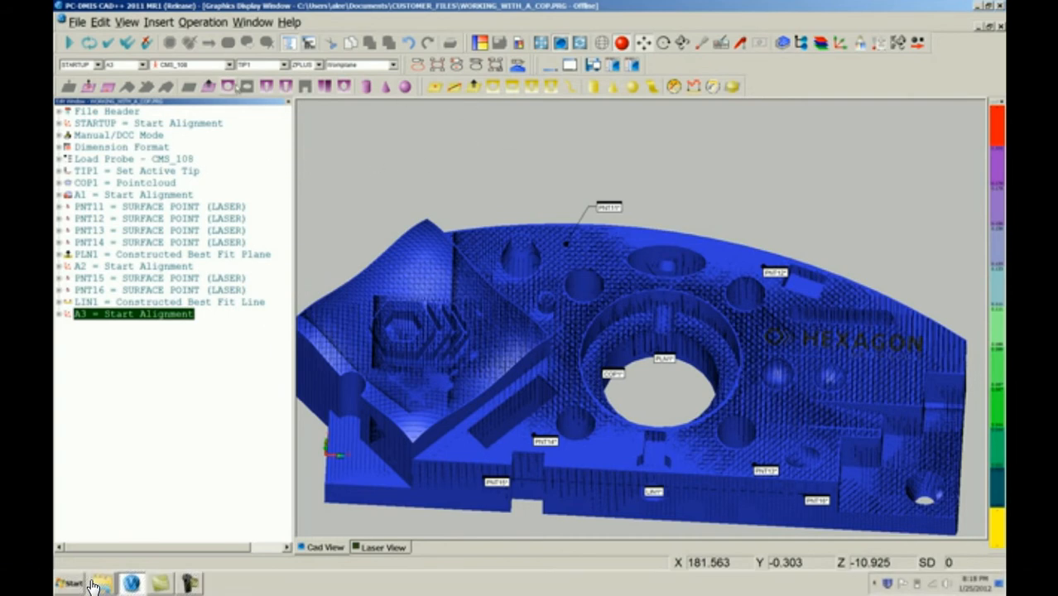
Create an inner circle feature on the large central bore at X 124, Y 50, Z 0, with diameter 60.5 and depth 1.5.
click(227, 86)
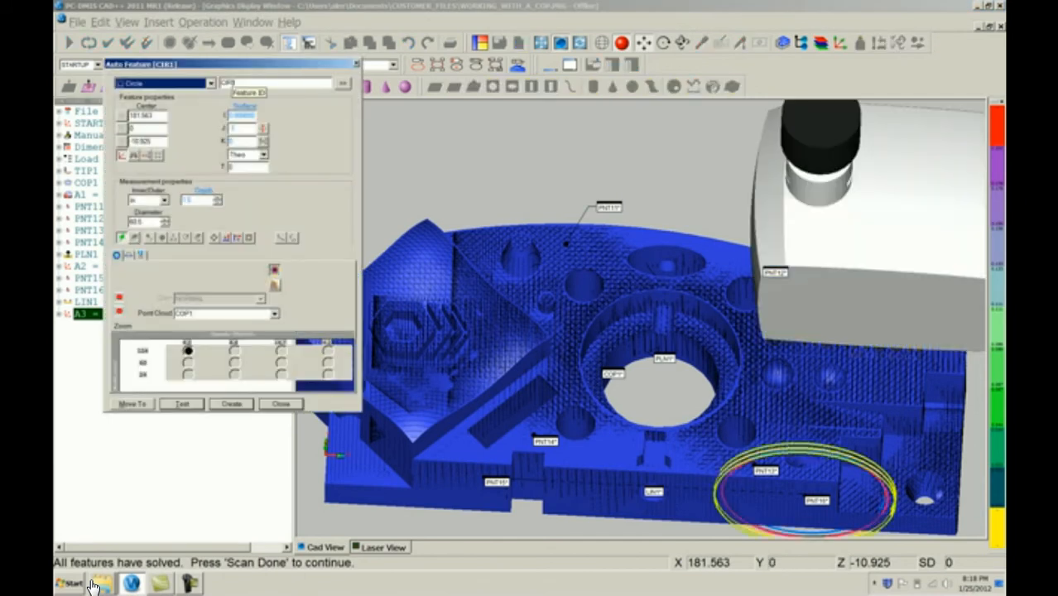
click(696, 296)
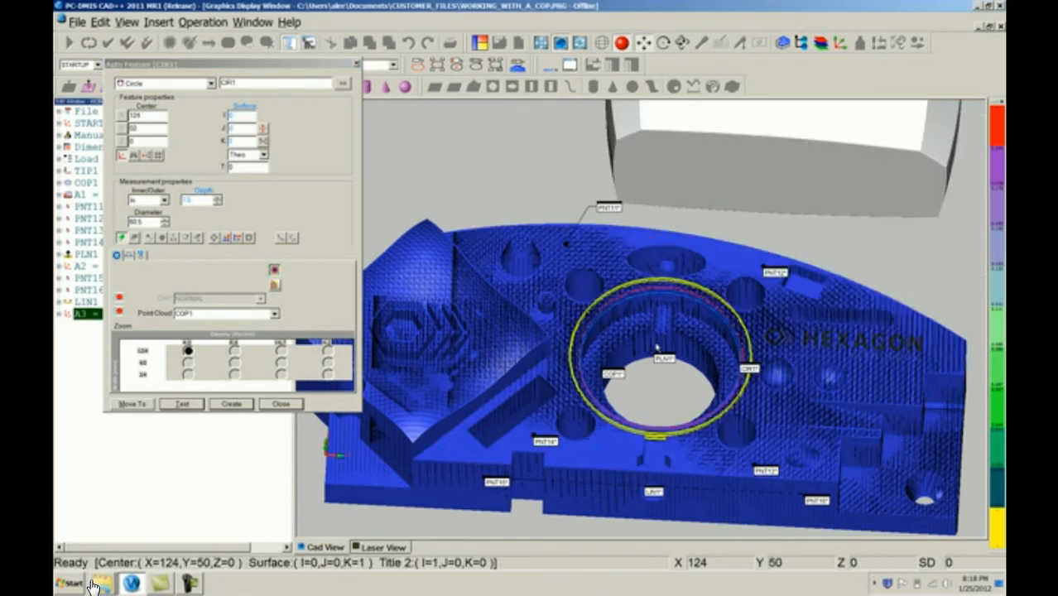
double_click(187, 200)
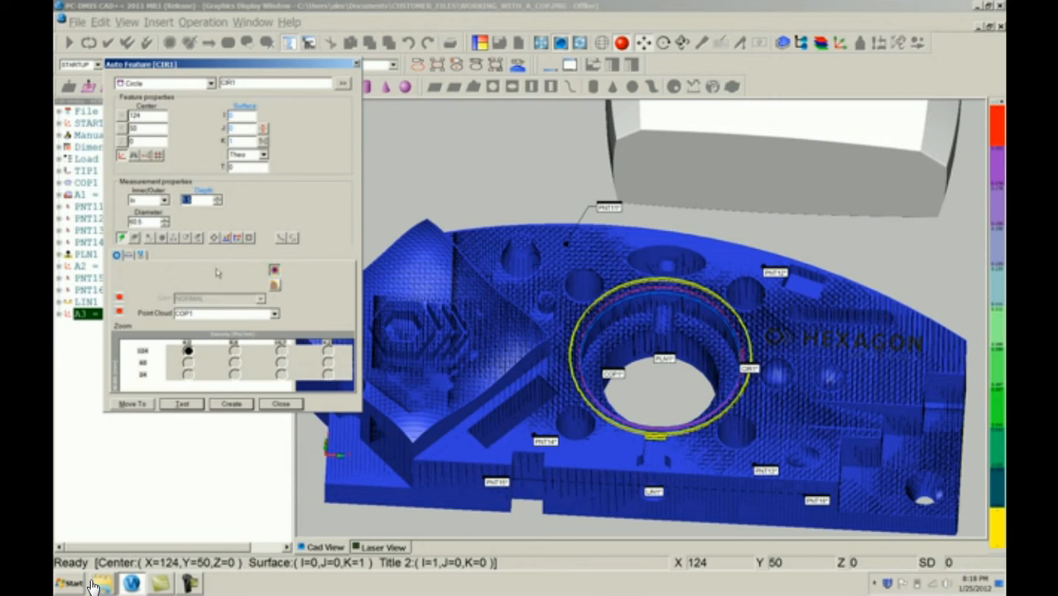
click(234, 404)
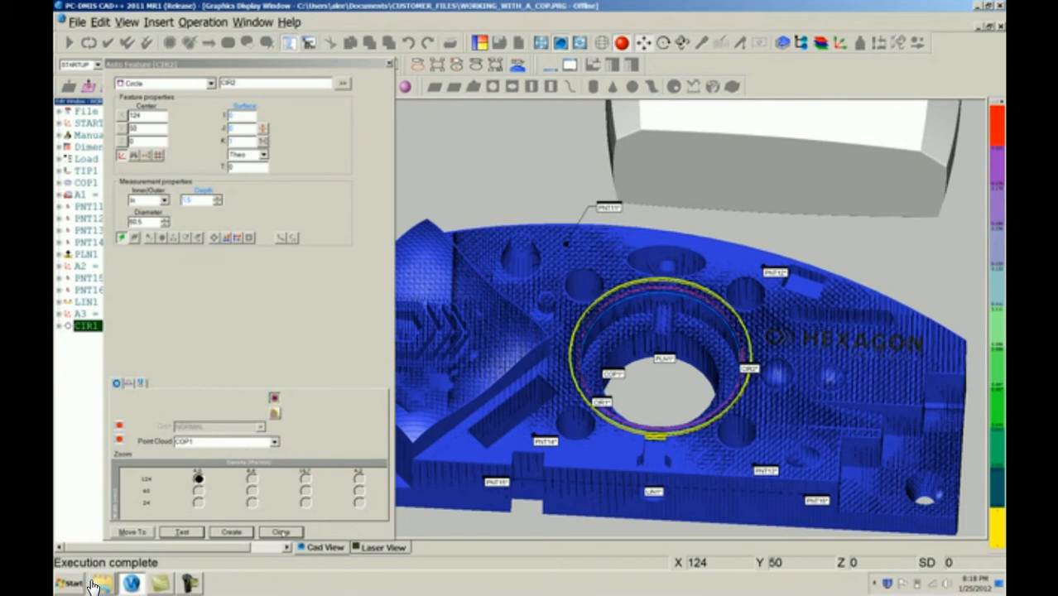
click(281, 531)
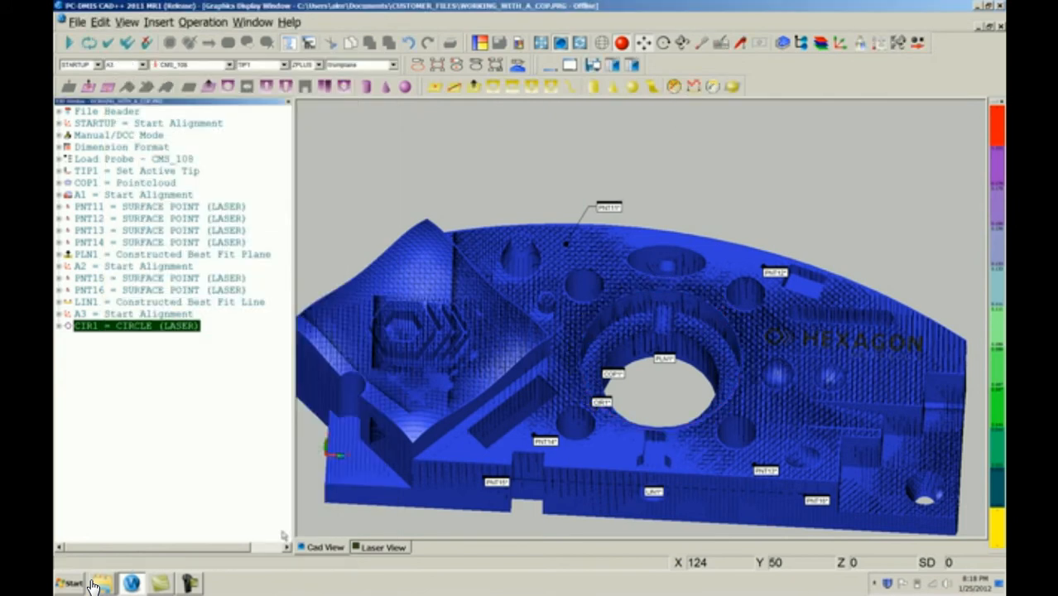
Create a new alignment that sets the X origin on circle CIR1.
key(ctrl+alt+a)
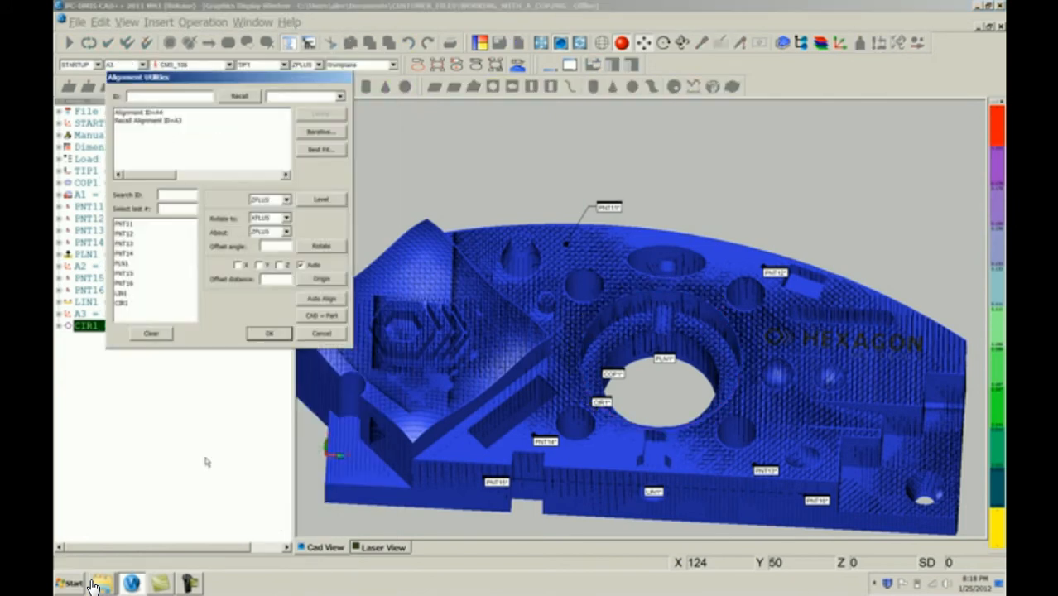
click(238, 265)
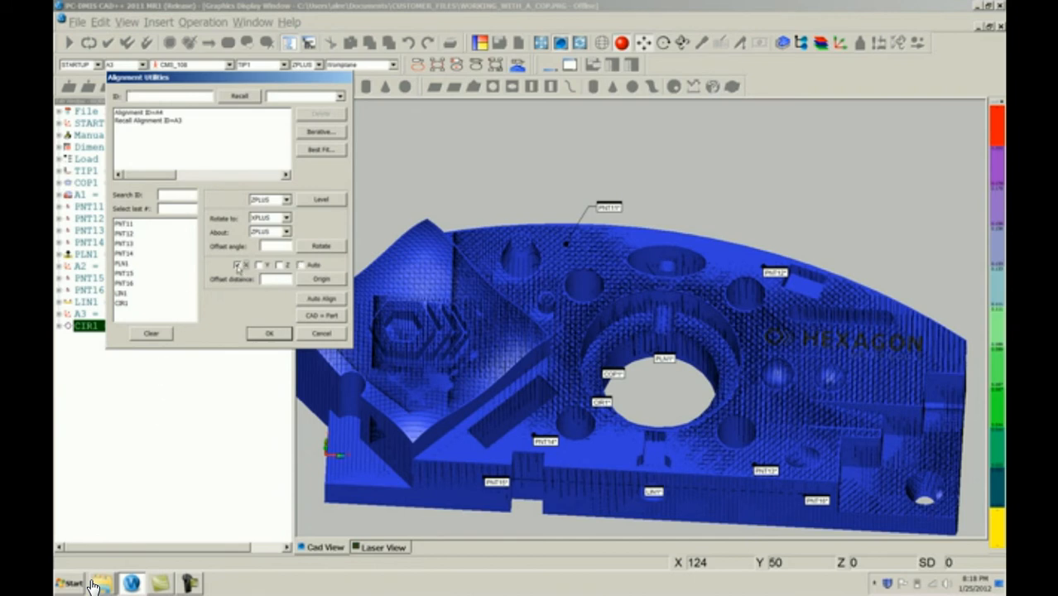
click(128, 303)
click(275, 334)
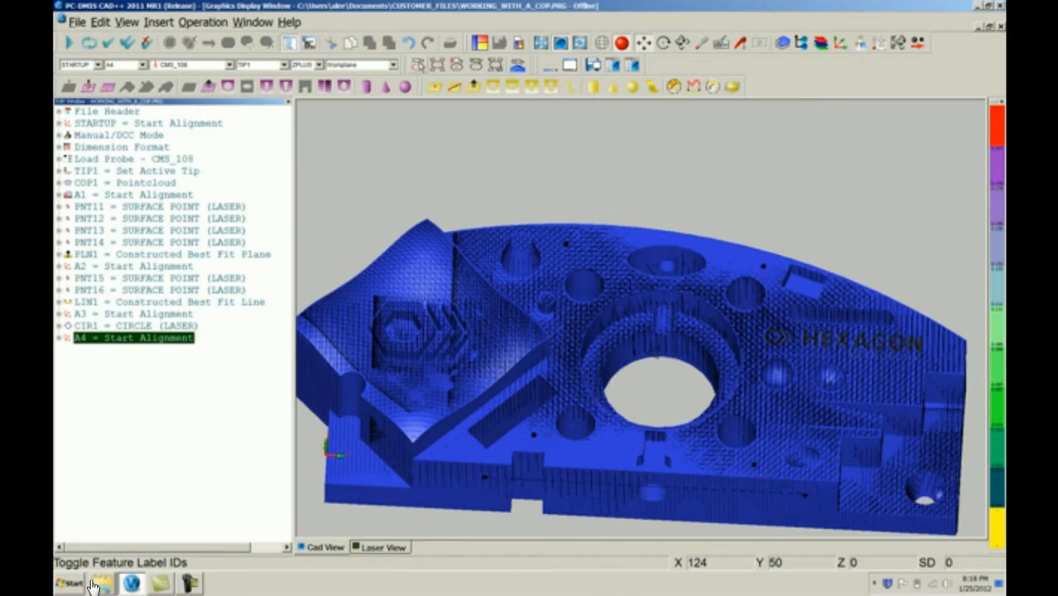
Apply a FACE COLORMAP pointcloud operator to COP1 with upper tolerance 0.2 and lower tolerance -0.2.
click(159, 22)
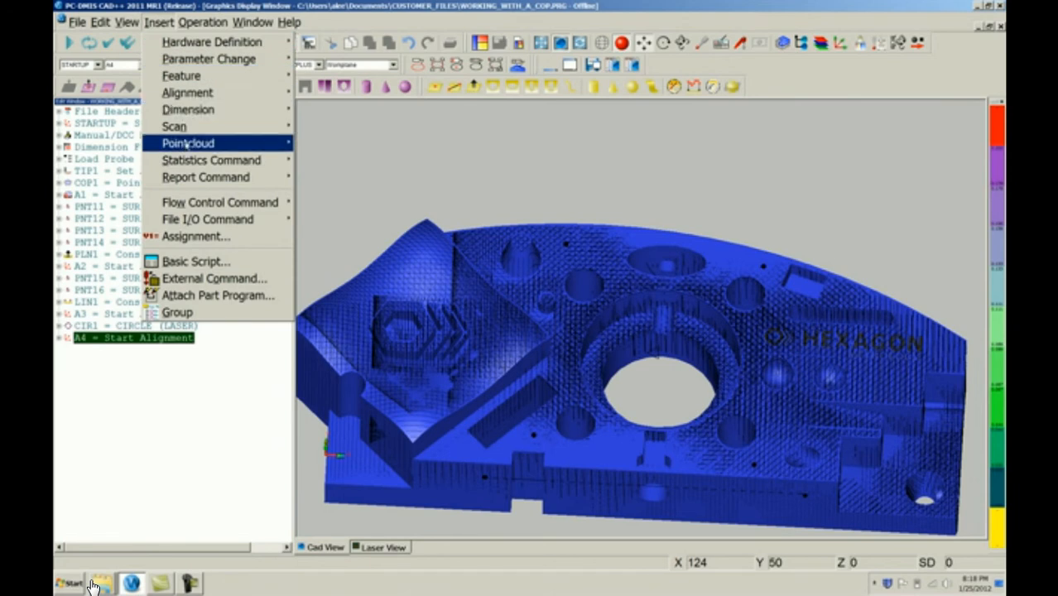
mouse_move(188, 145)
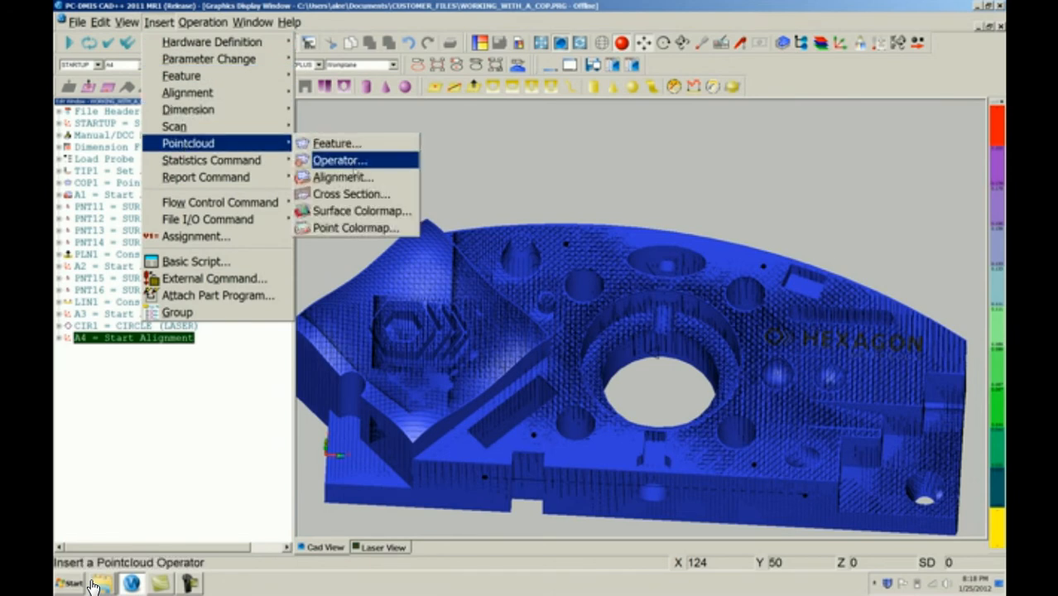
click(357, 162)
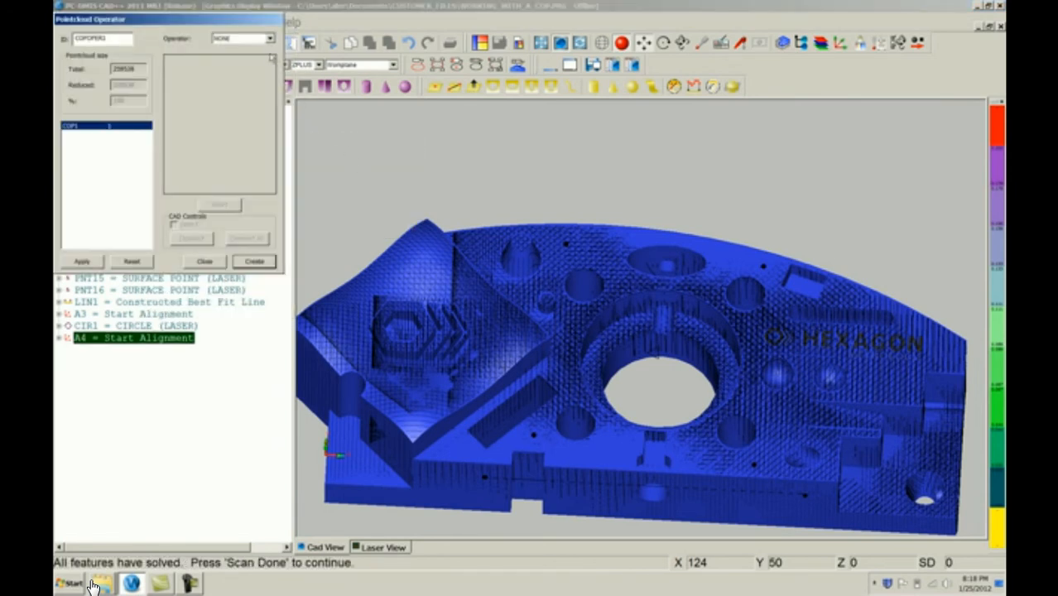
click(269, 38)
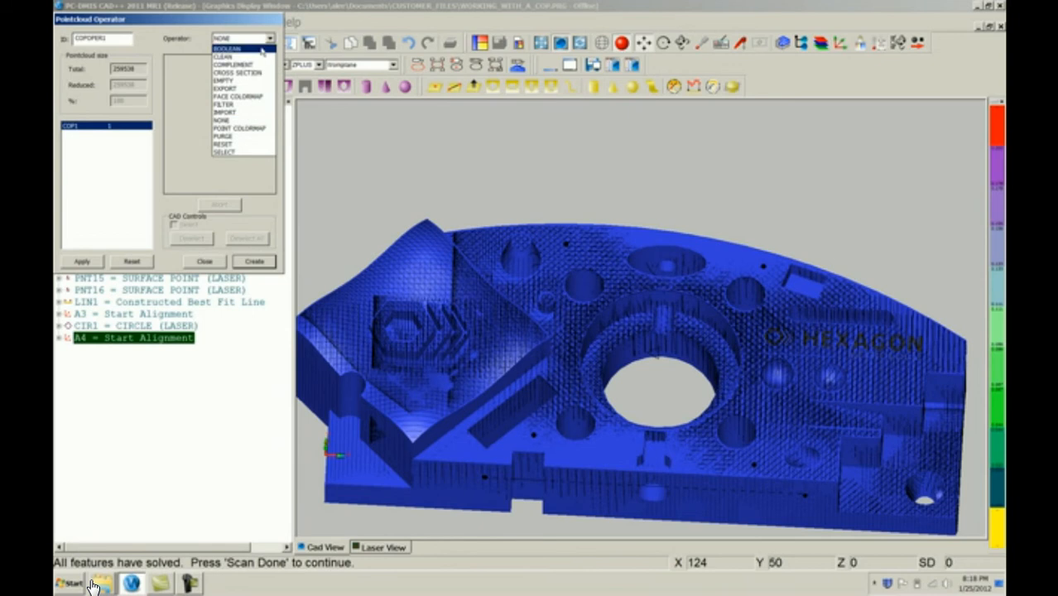
click(245, 97)
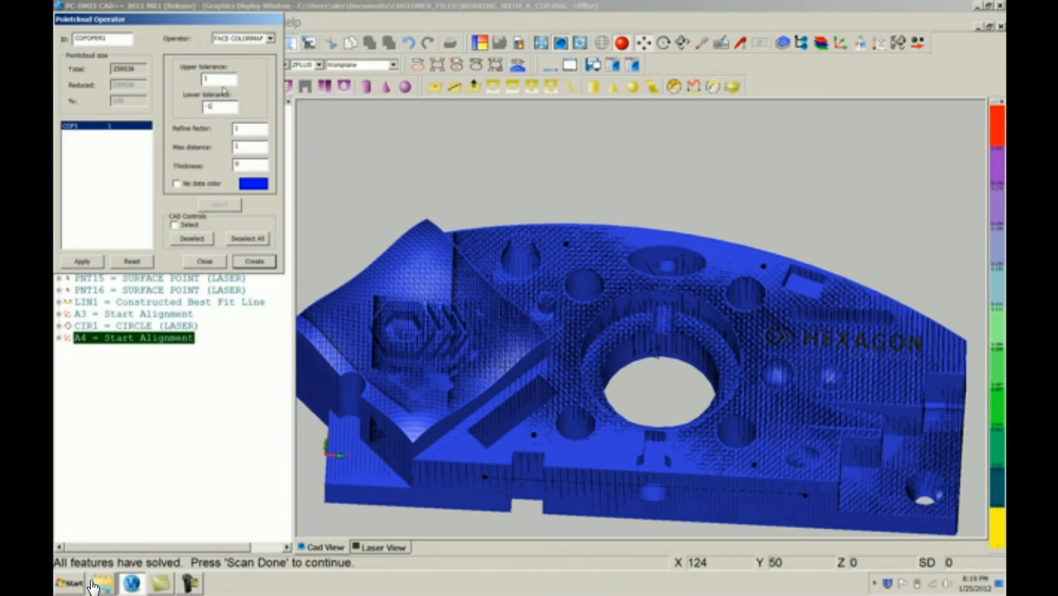
double_click(208, 78)
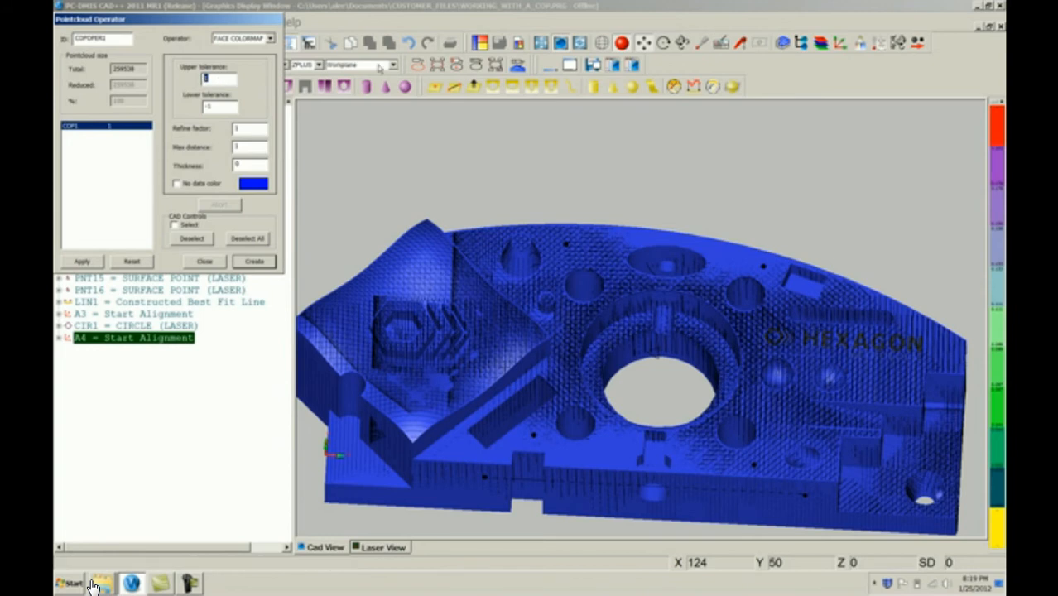
text(0.2)
drag(224, 107, 214, 106)
text(-0.2)
click(86, 262)
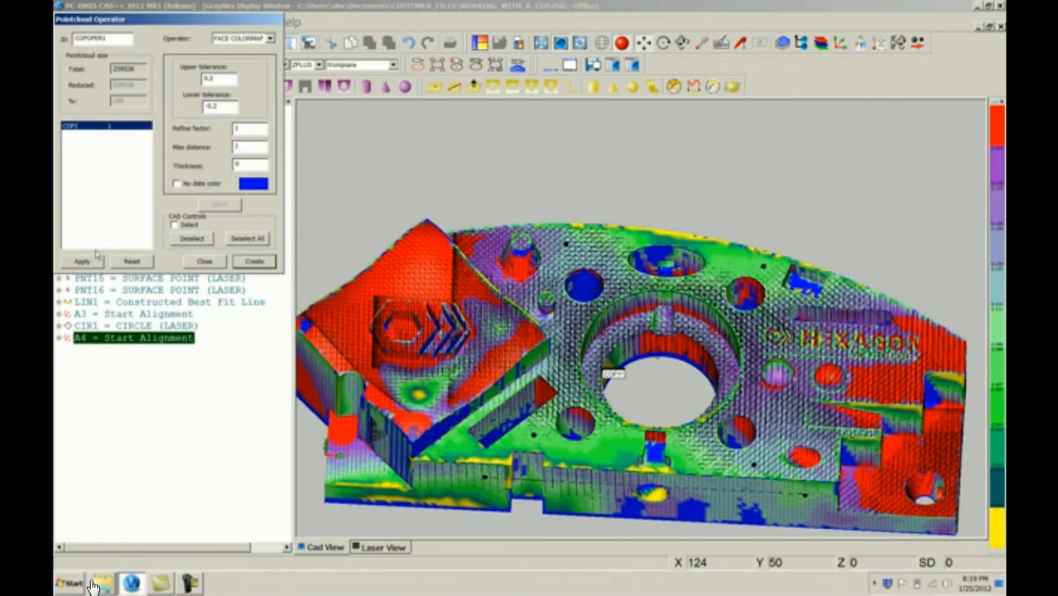
click(209, 265)
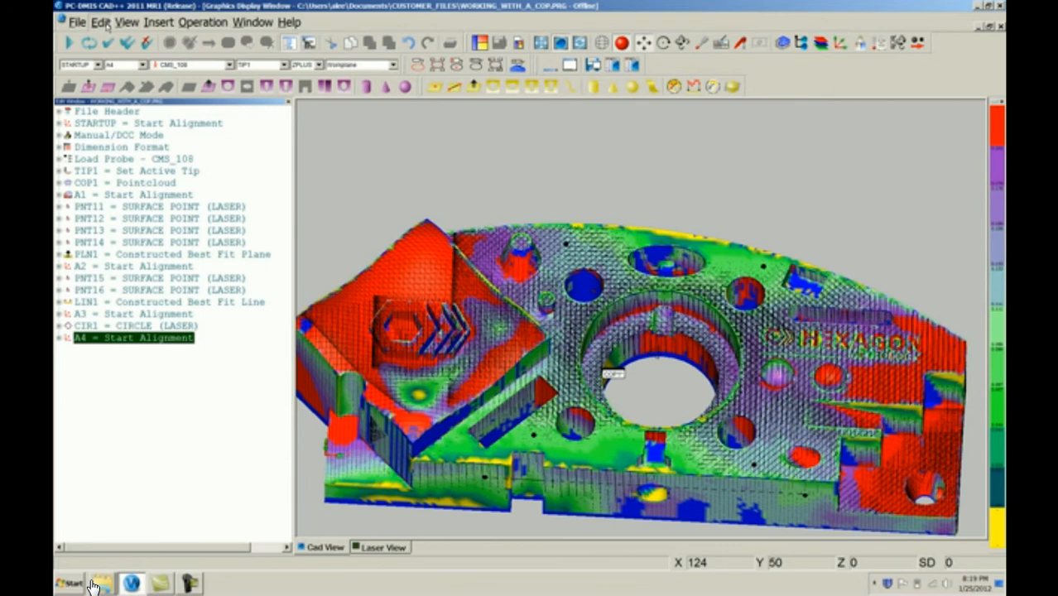
Turn off the display of pointcloud COP1 in the feature appearance settings.
click(100, 22)
mouse_move(165, 59)
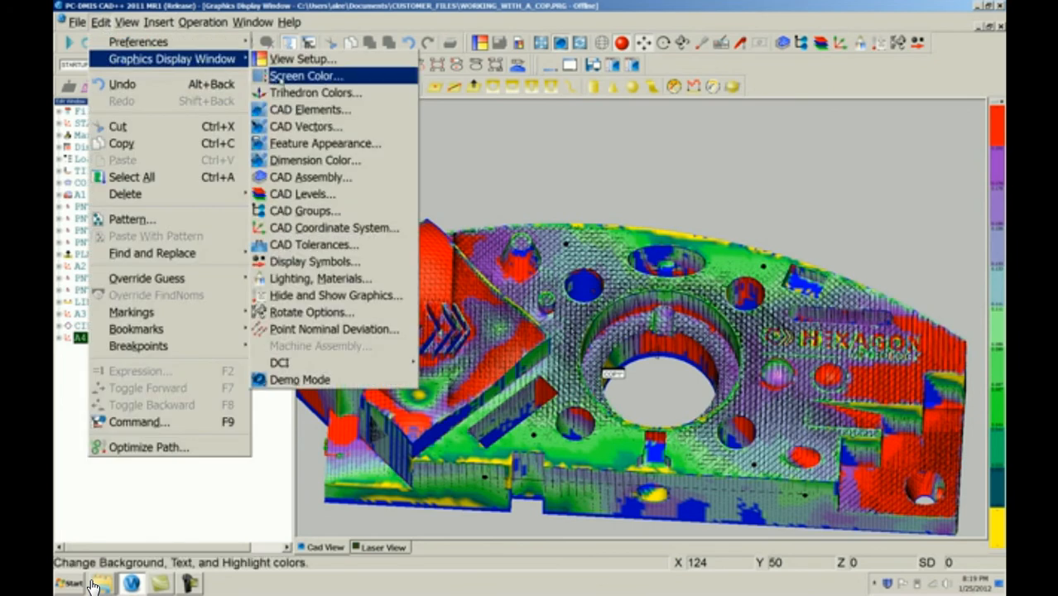
click(315, 146)
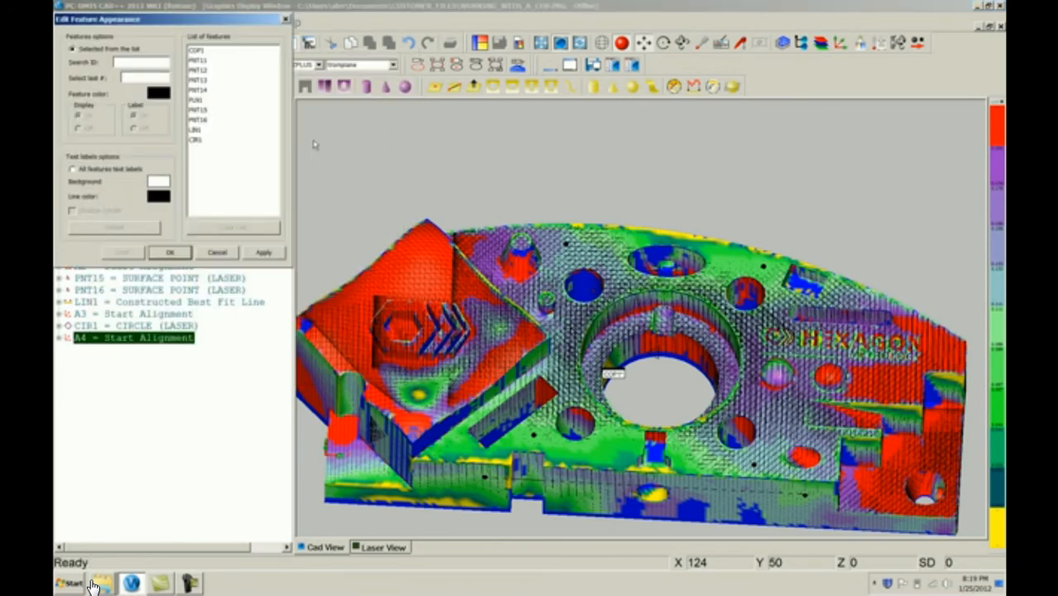
click(193, 51)
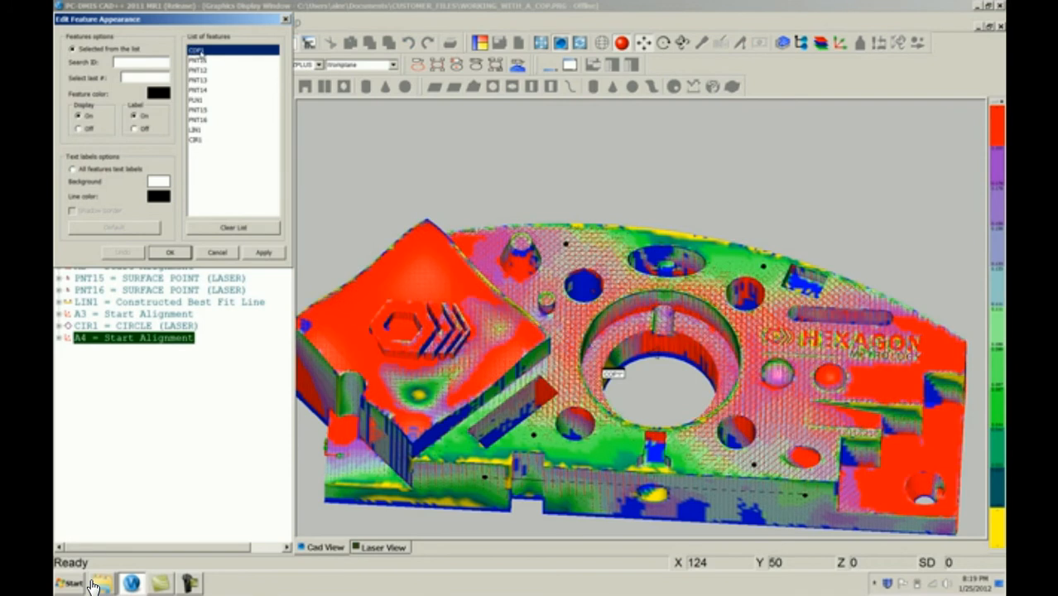
click(82, 129)
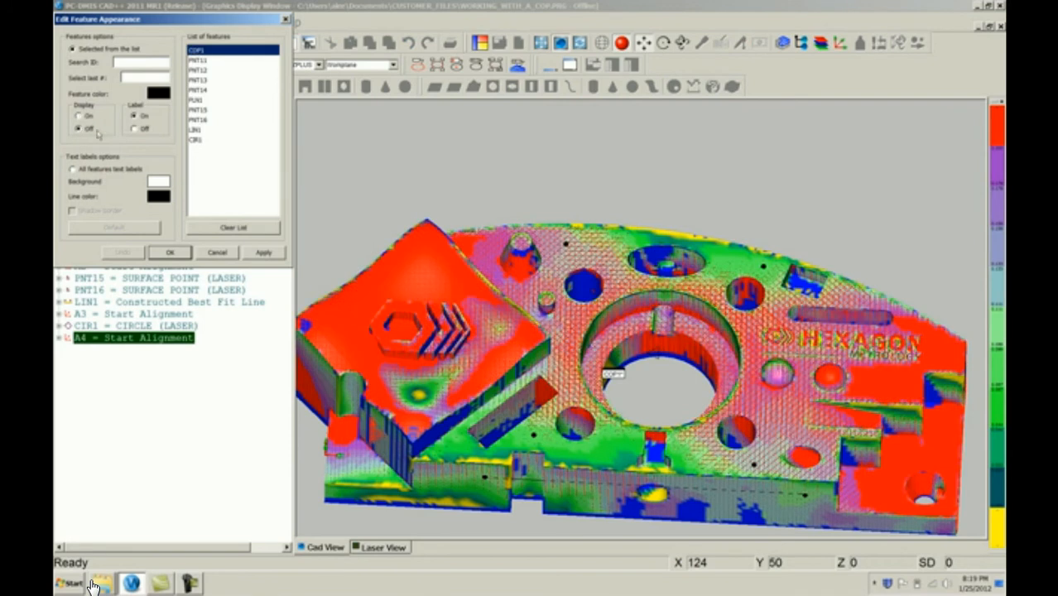
click(262, 252)
click(176, 253)
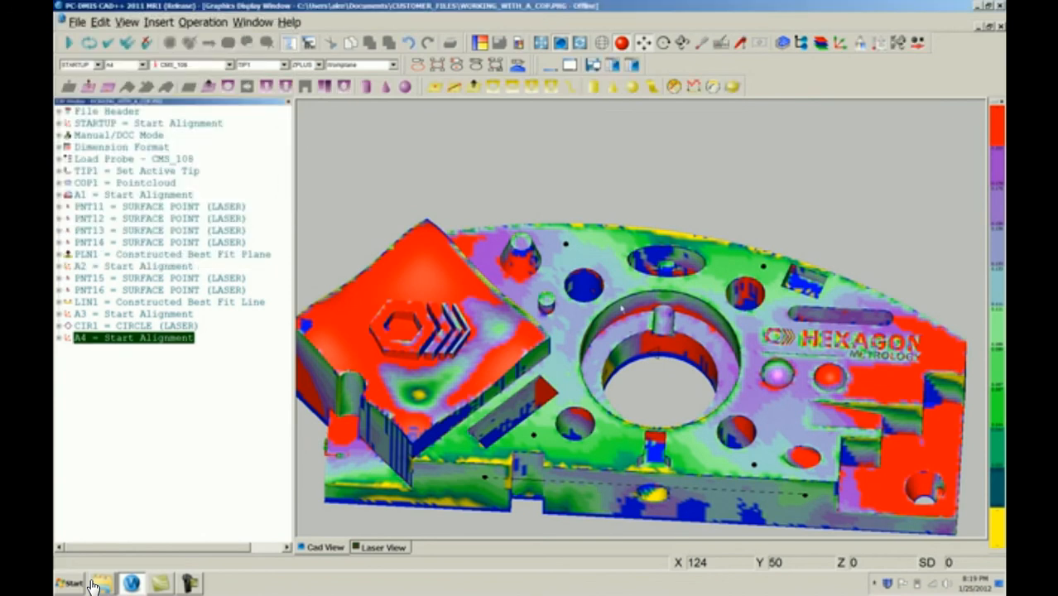
Open pointcloud COP1 for editing and create a deviation point near the upper corner of the raised angled block.
scroll(616, 300, down, 4)
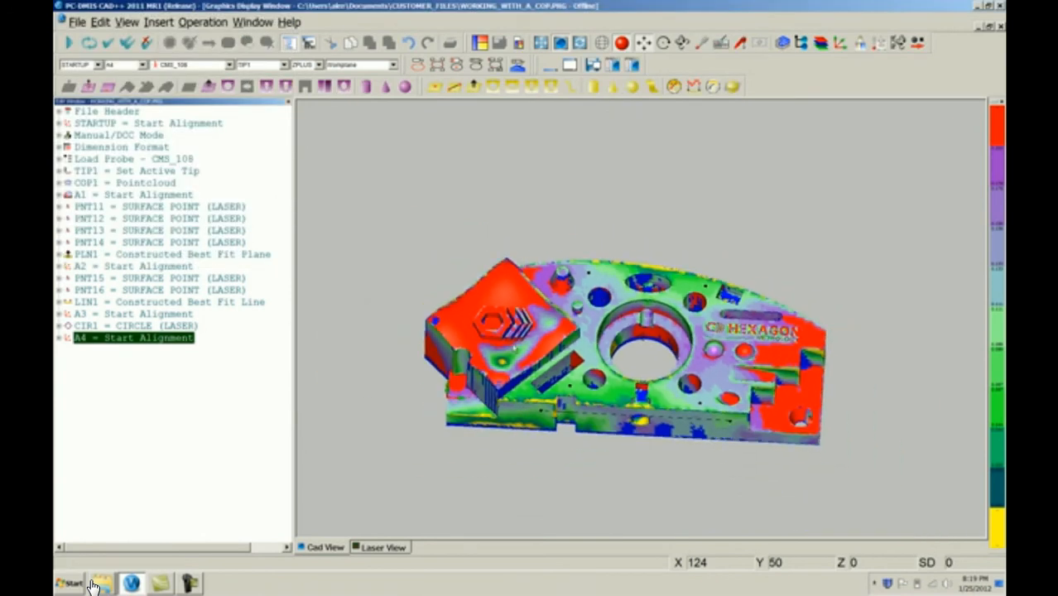
click(91, 183)
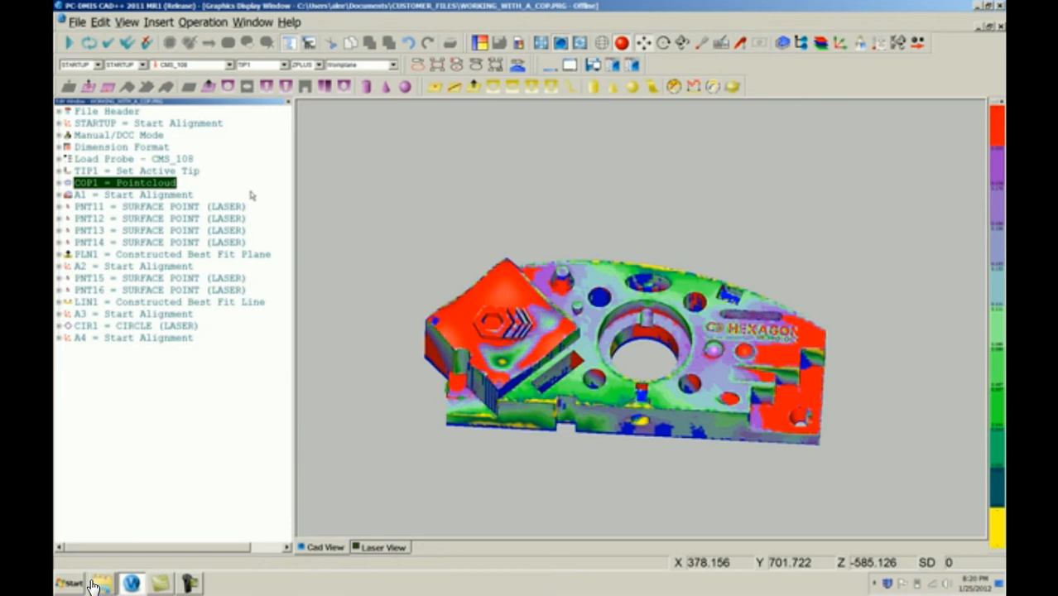
right_click(161, 187)
click(175, 189)
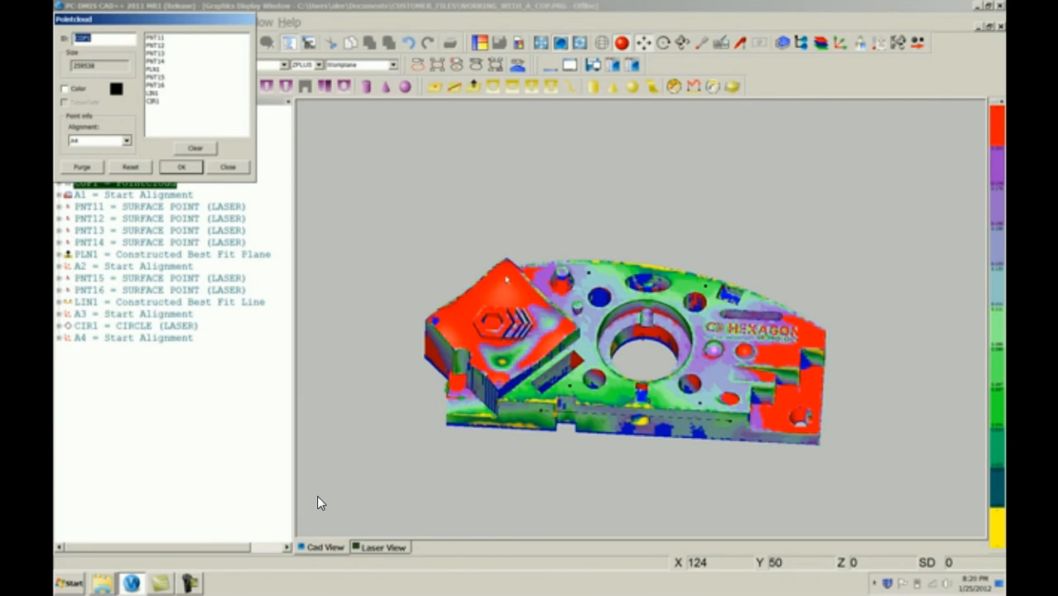
click(505, 279)
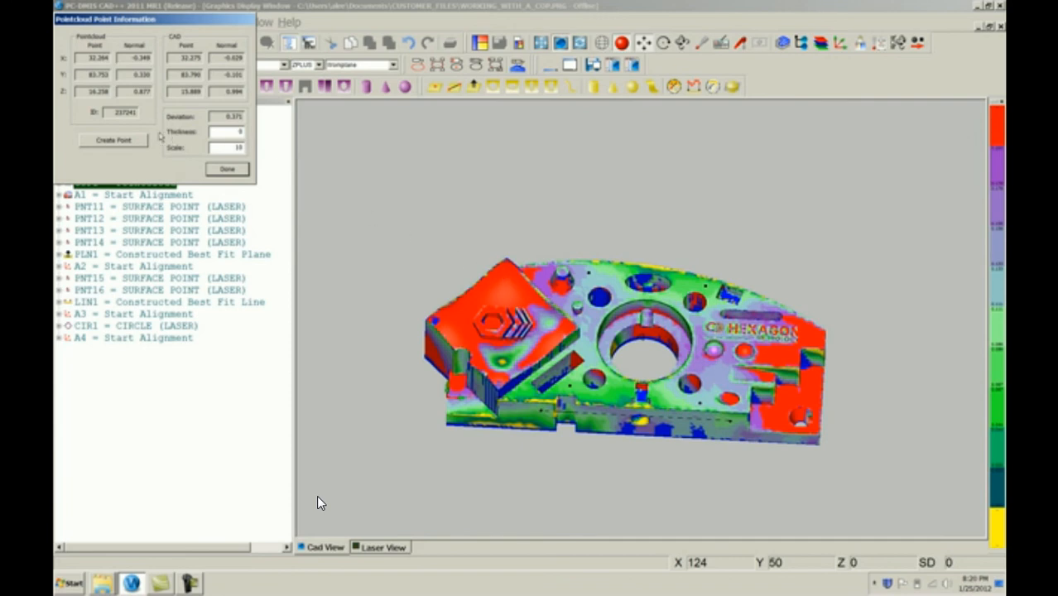
click(124, 141)
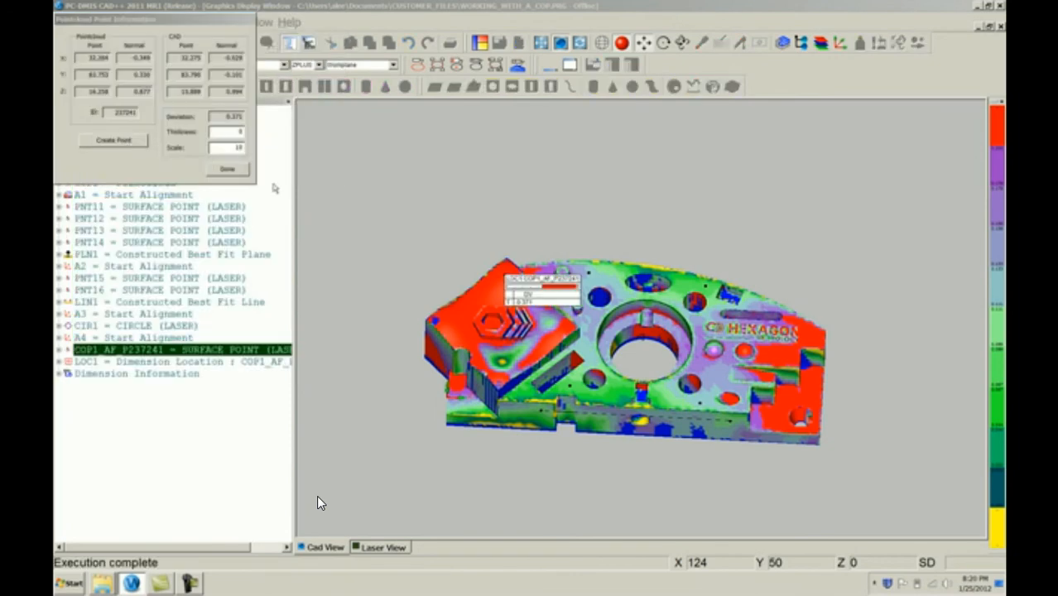
Create a deviation point from COP1 on the yellow spot of the raised angled block.
scroll(512, 367, up, 4)
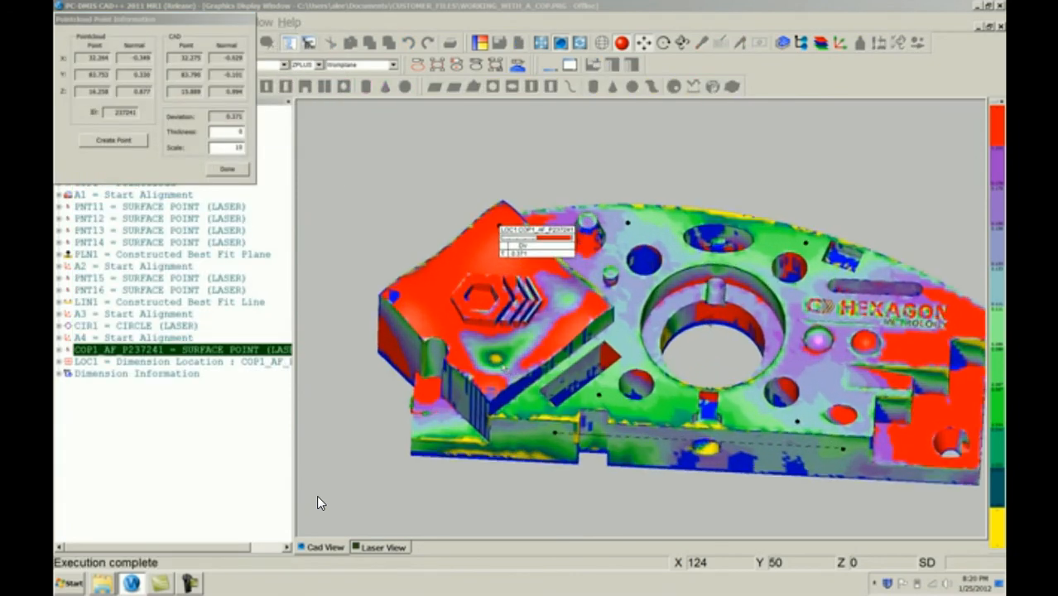
click(496, 358)
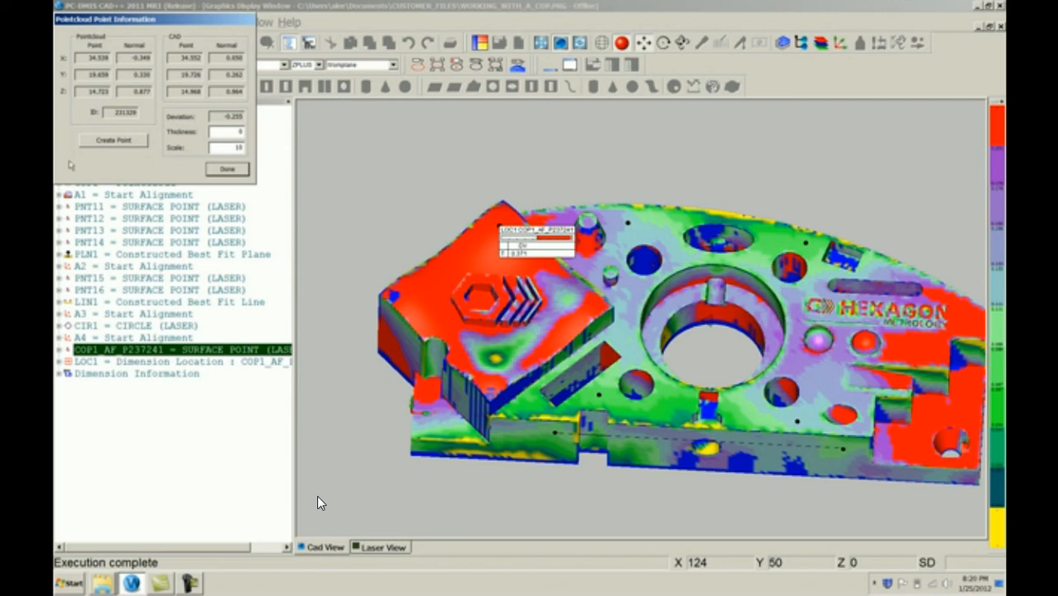
click(118, 143)
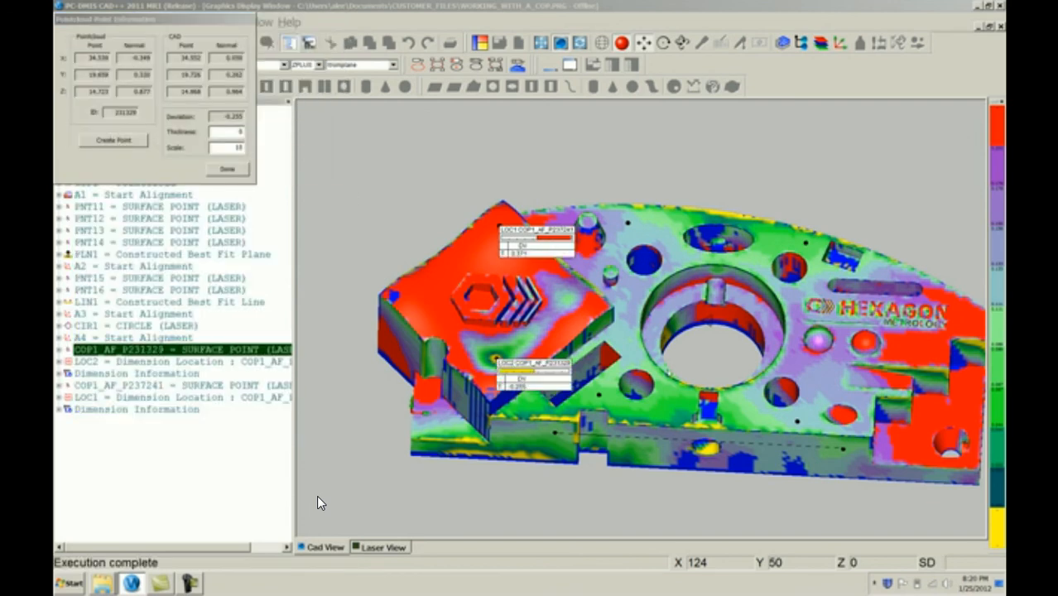
Create three more deviation points on the main face: below the central bore, above the slot over the HEXAGON lettering, and beside the oval recess.
click(736, 403)
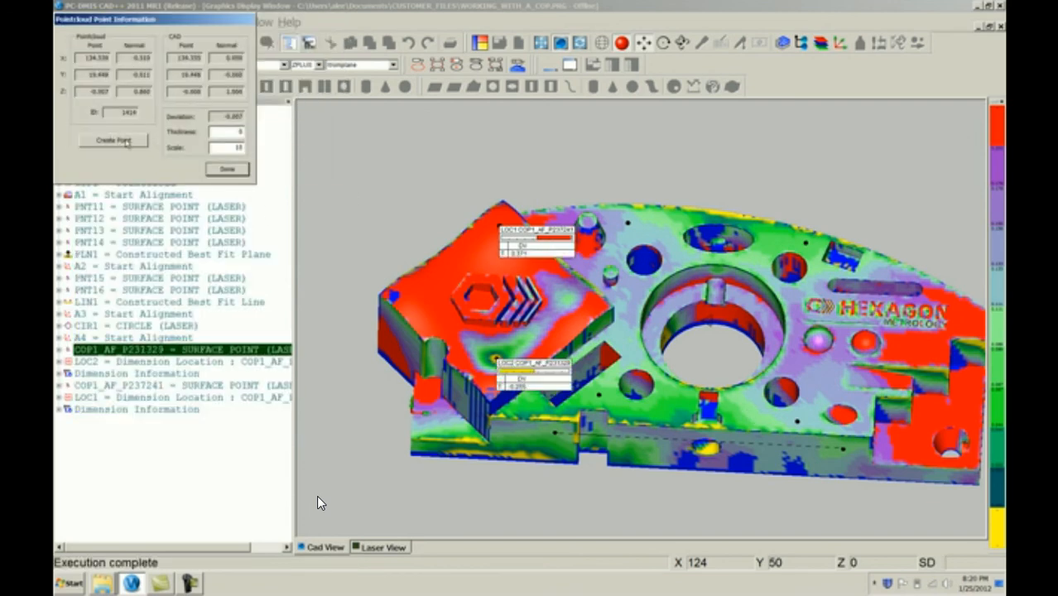
click(124, 142)
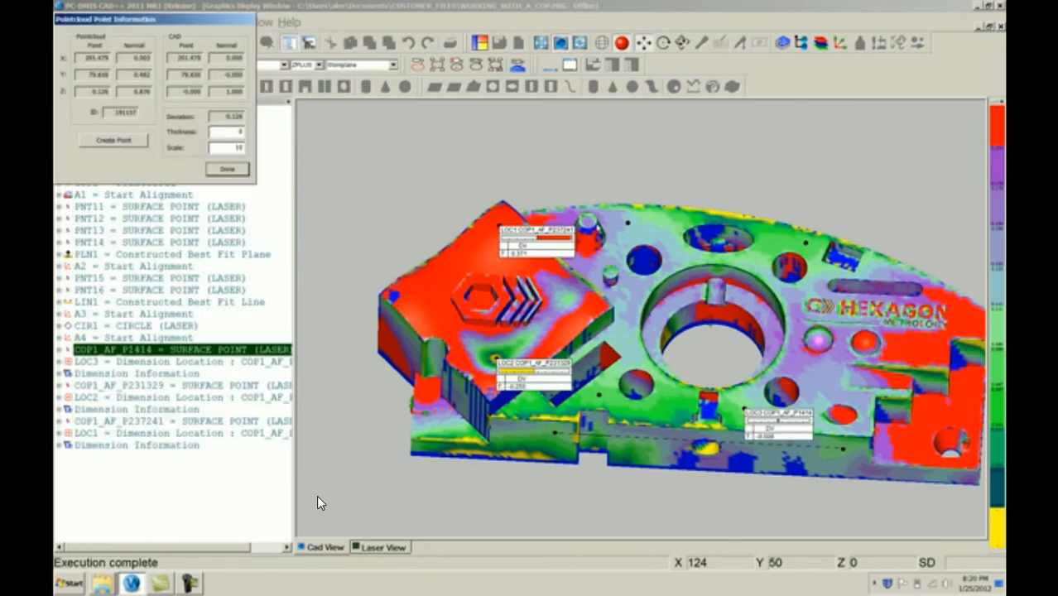
click(132, 141)
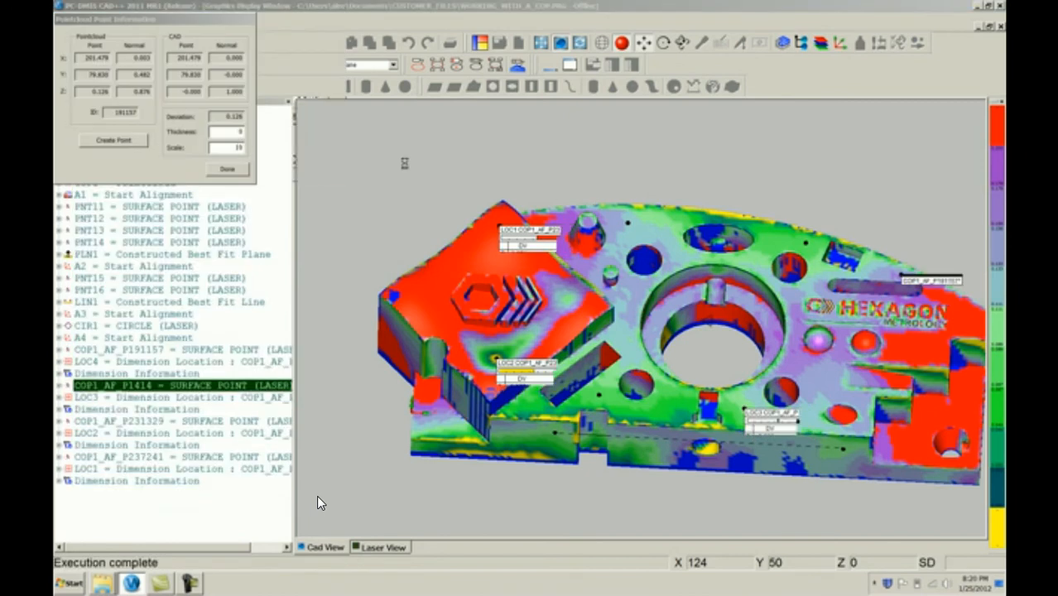
click(772, 234)
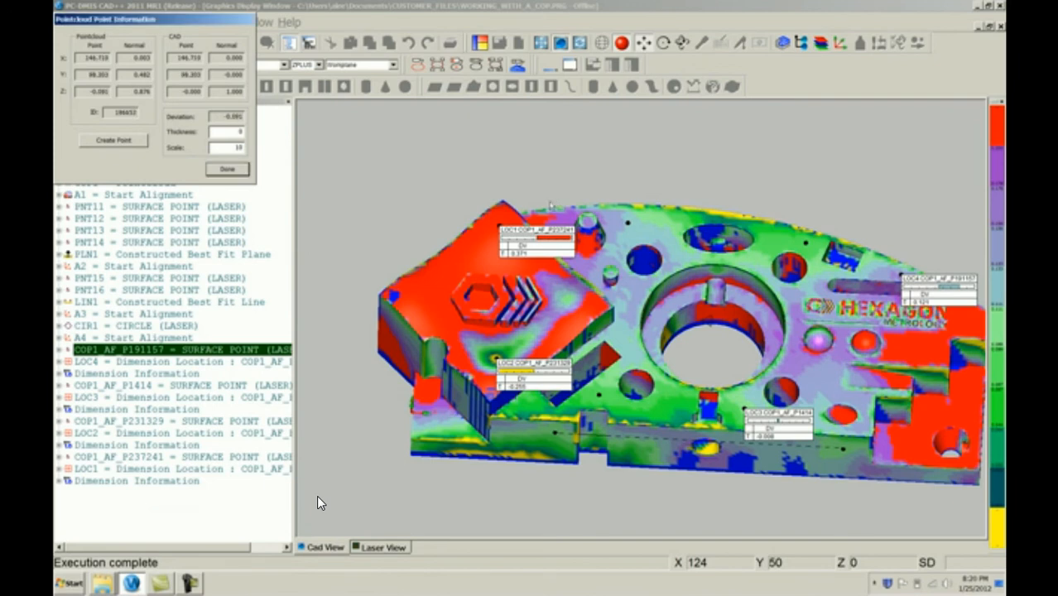
click(135, 141)
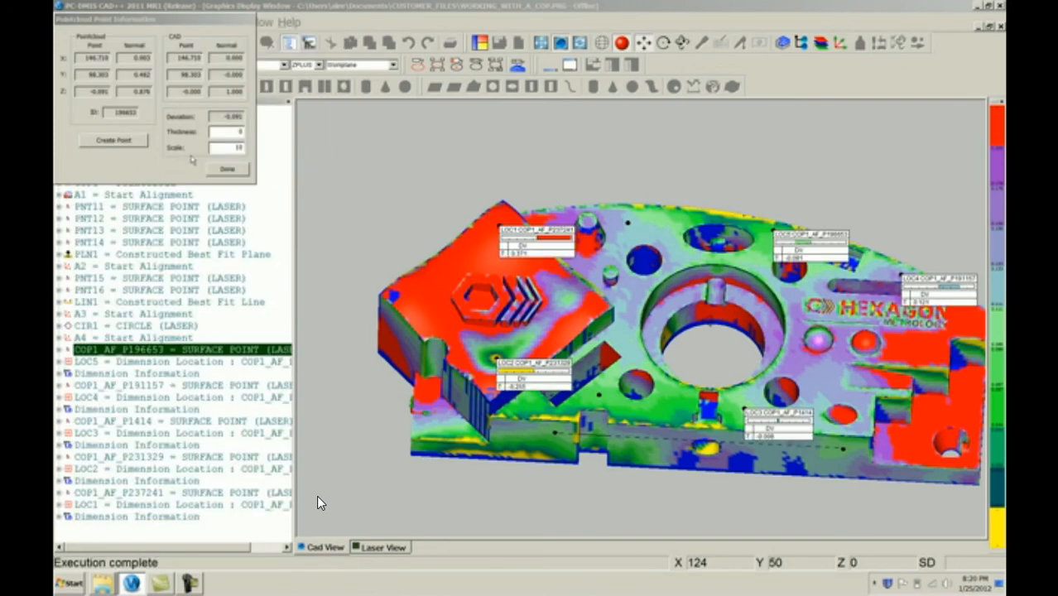
click(228, 169)
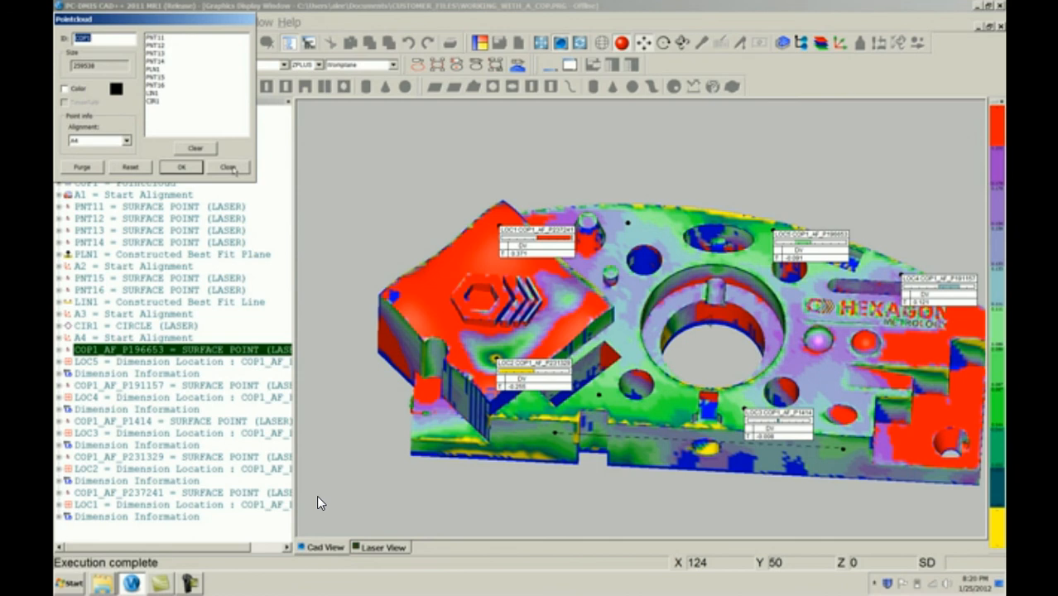
click(228, 167)
Insert a screen capture report command showing the whole colormapped part with its deviation labels.
scroll(659, 331, down, 4)
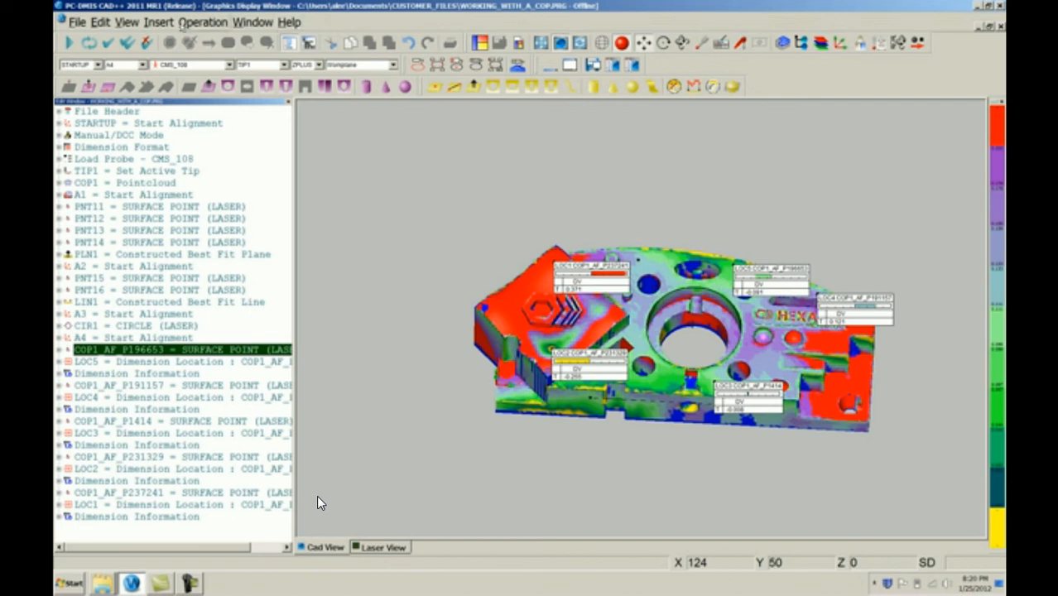
click(161, 23)
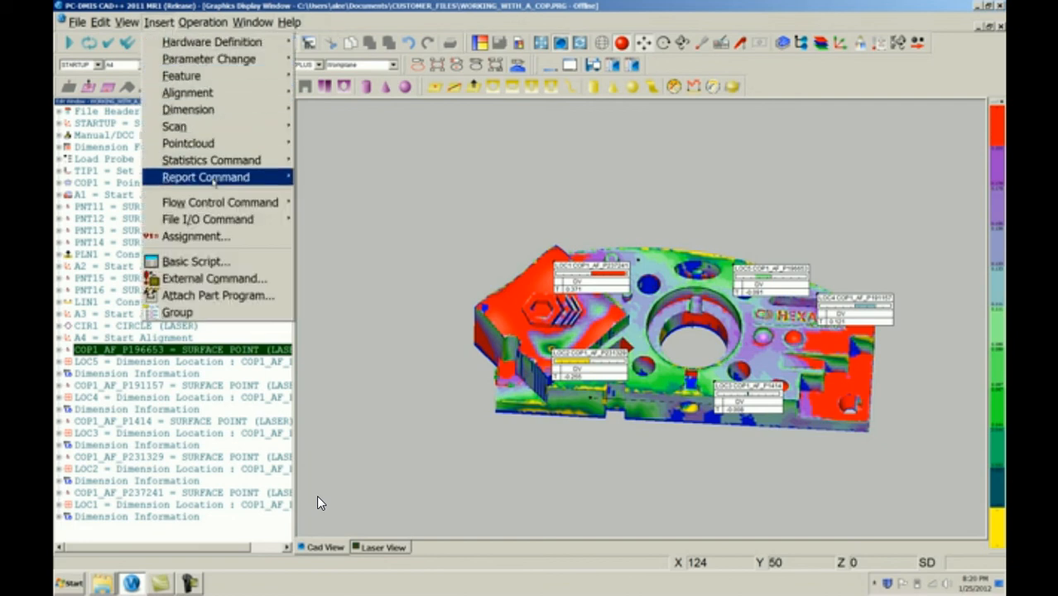
mouse_move(228, 184)
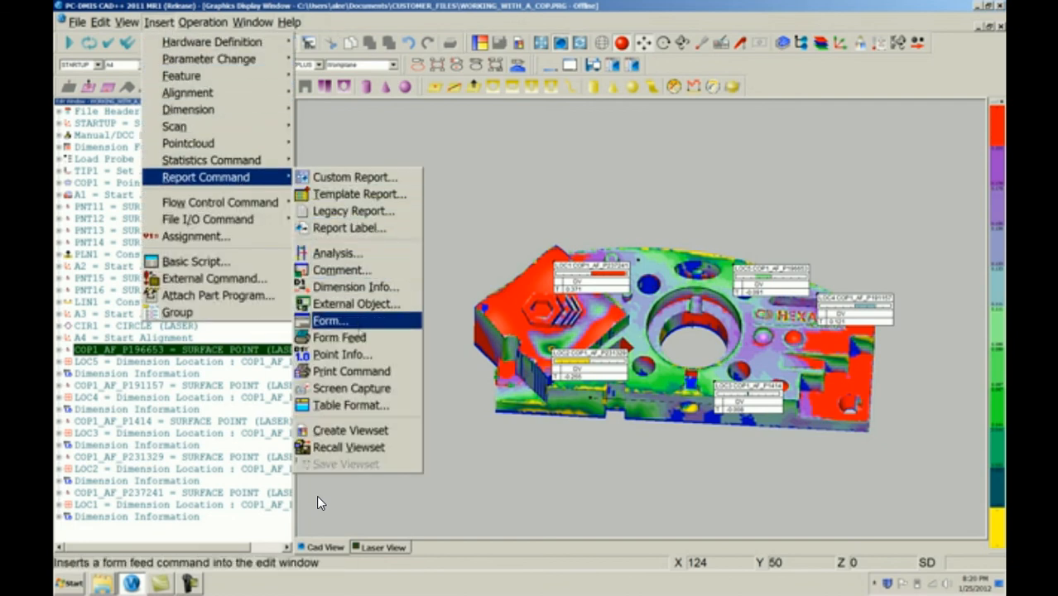
click(362, 390)
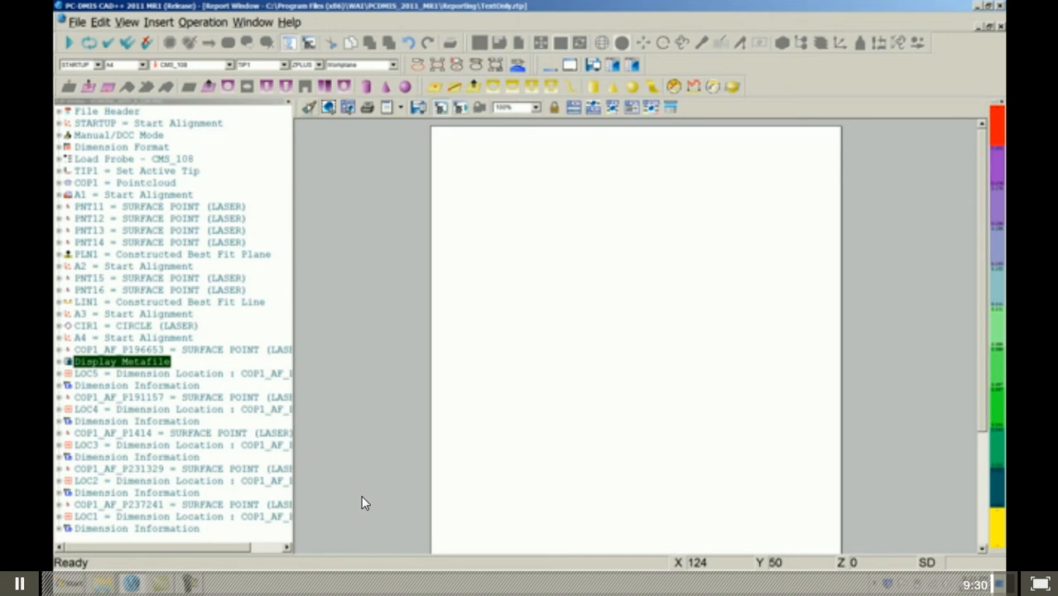
Examine the report's colormap image and the deviation tables of the five created points.
key(alt+Tab)
key(alt+Tab)
key(alt+Tab)
key(alt+Tab)
key(alt+Tab)
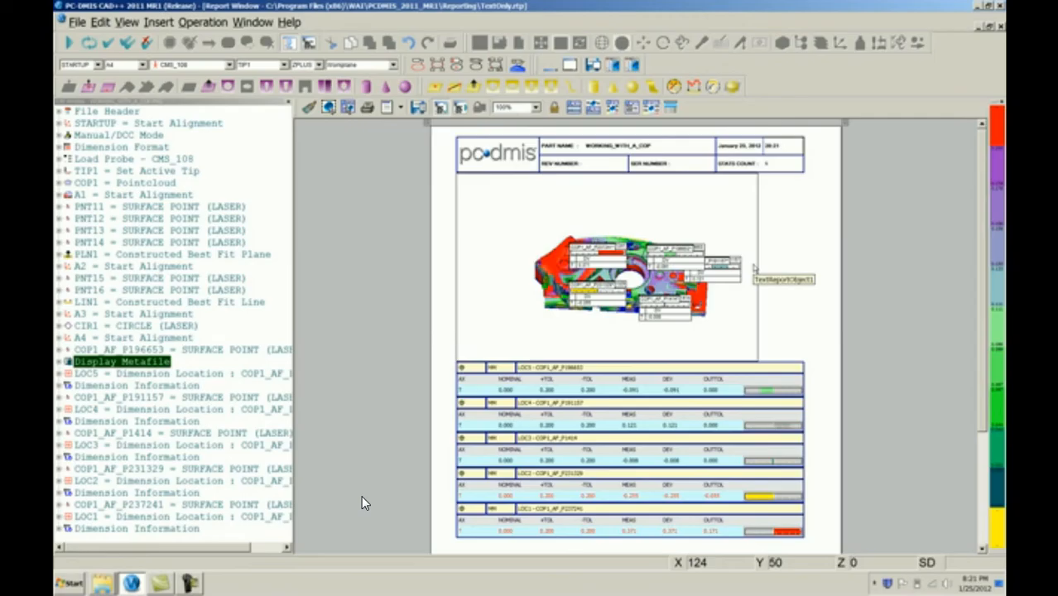
mouse_move(623, 580)
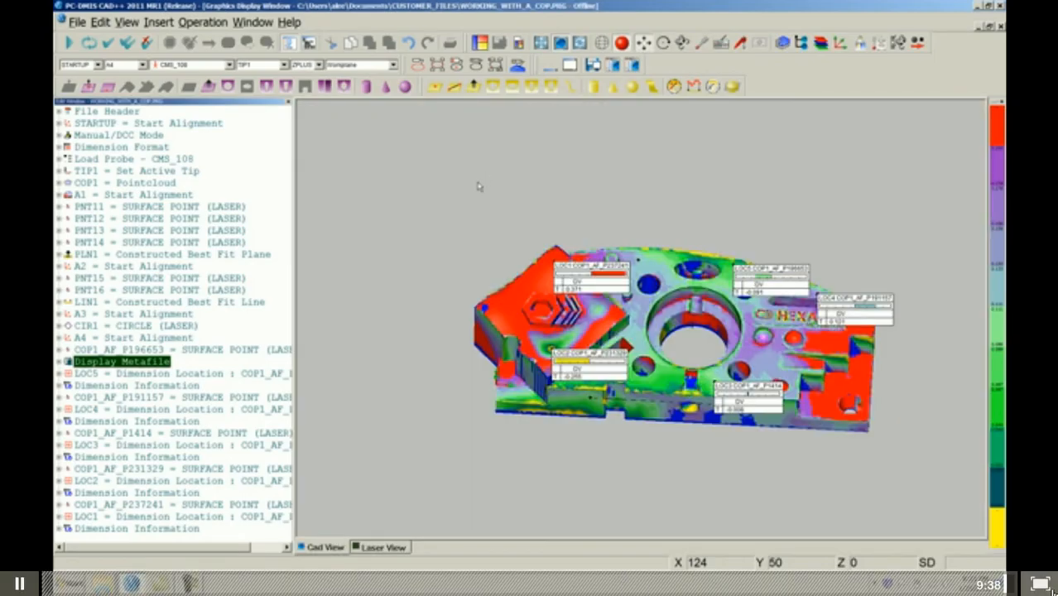
click(1040, 585)
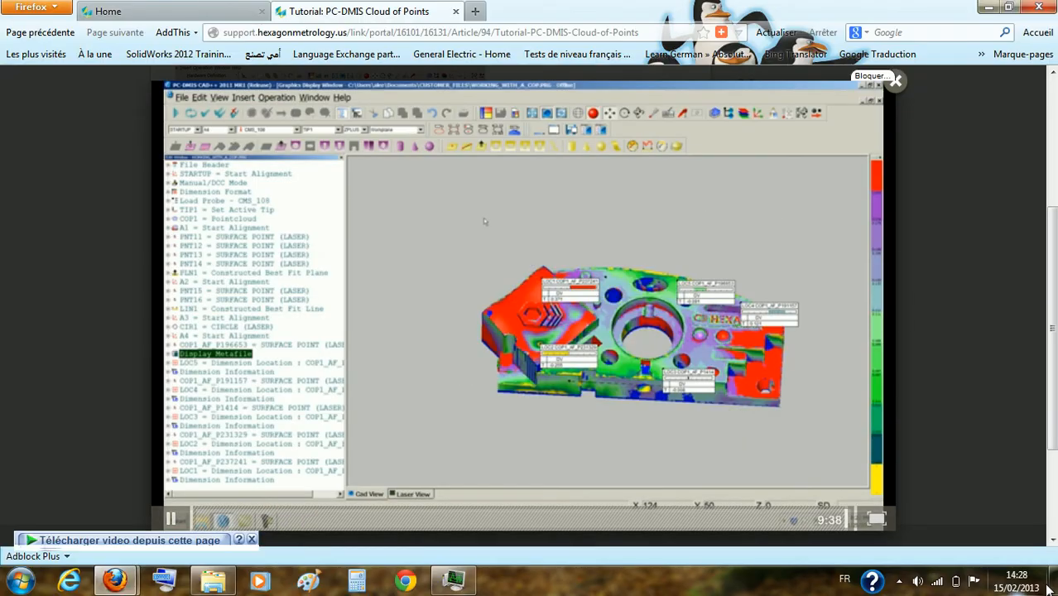
click(898, 584)
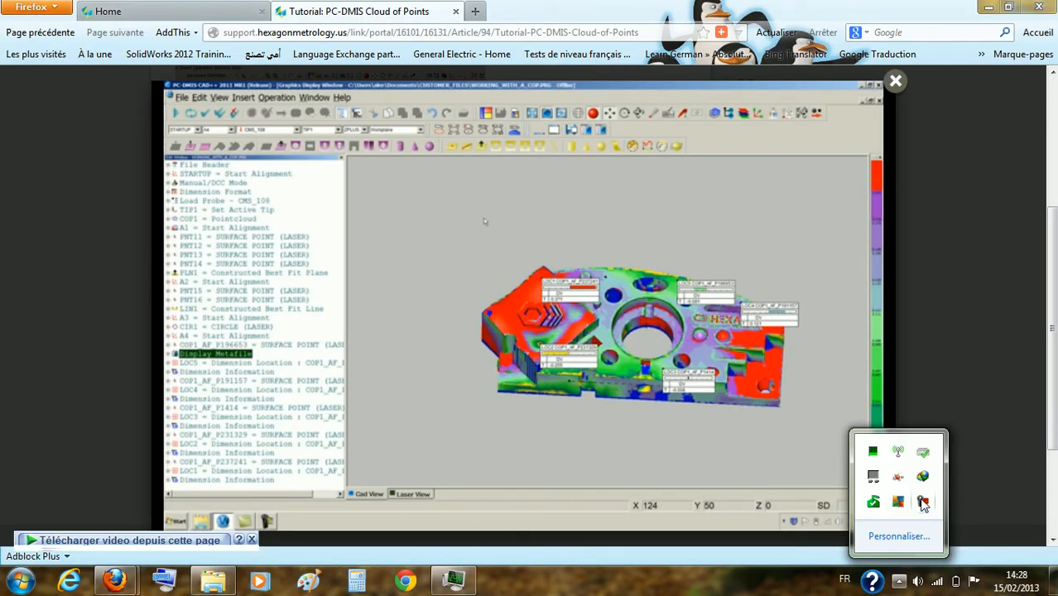